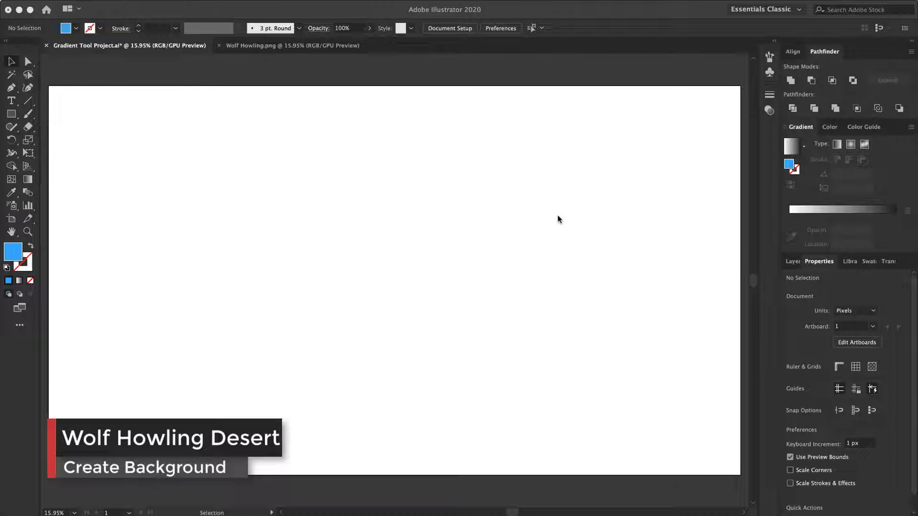
Step: Draw a blue 3840 × 2160 px rectangle spanning the whole artboard and fit it on screen
{"action": "left_click", "coordinate": [11, 115]}
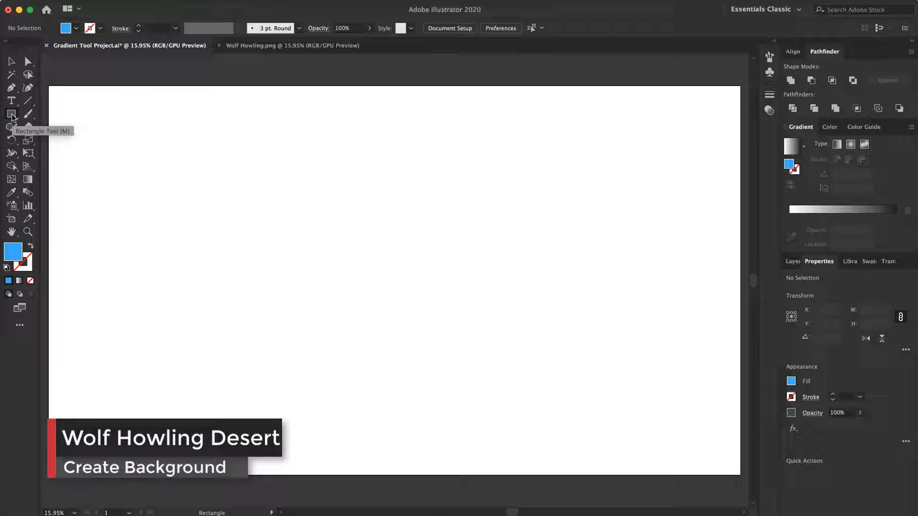
{"action": "left_click_drag", "start_coordinate": [48, 87], "coordinate": [669, 476]}
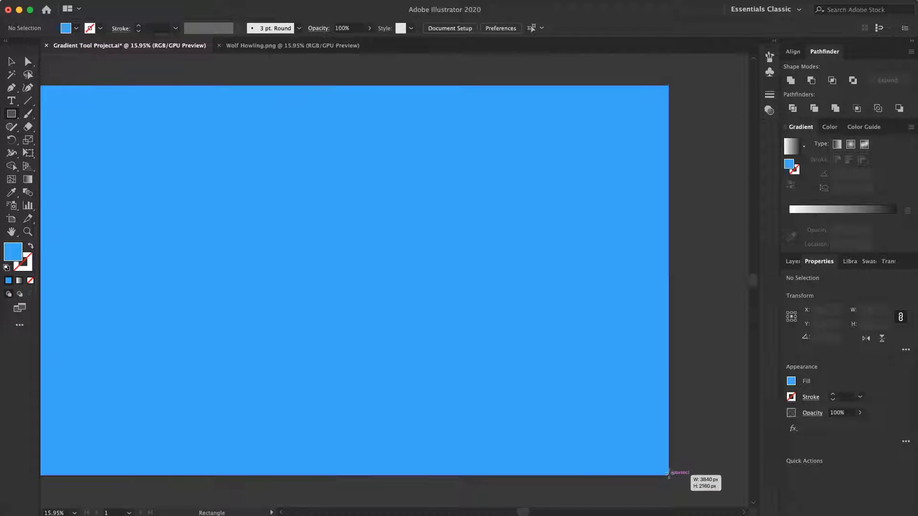
{"action": "left_click", "coordinate": [74, 513]}
{"action": "left_click", "coordinate": [91, 498]}
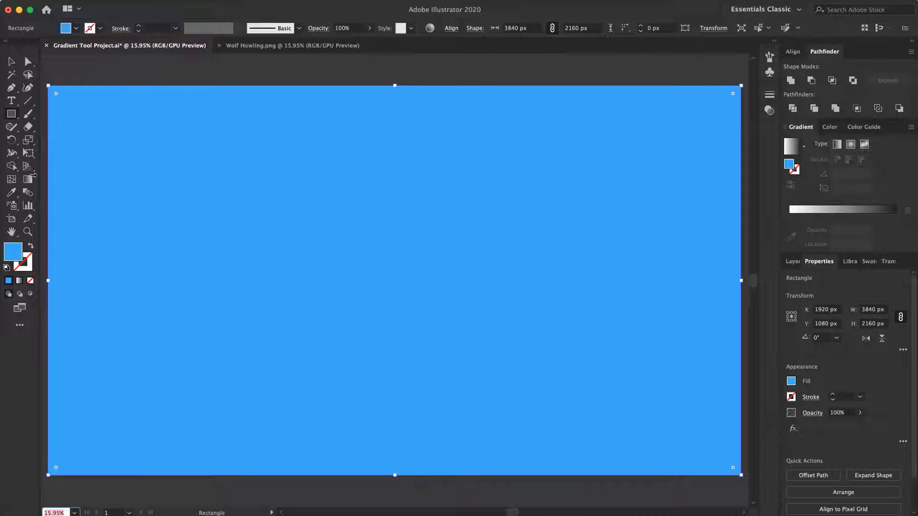
Step: Give the rectangle a gradient fill, add a middle stop, and make the left stop lavender (C50 M50)
{"action": "left_click", "coordinate": [11, 62]}
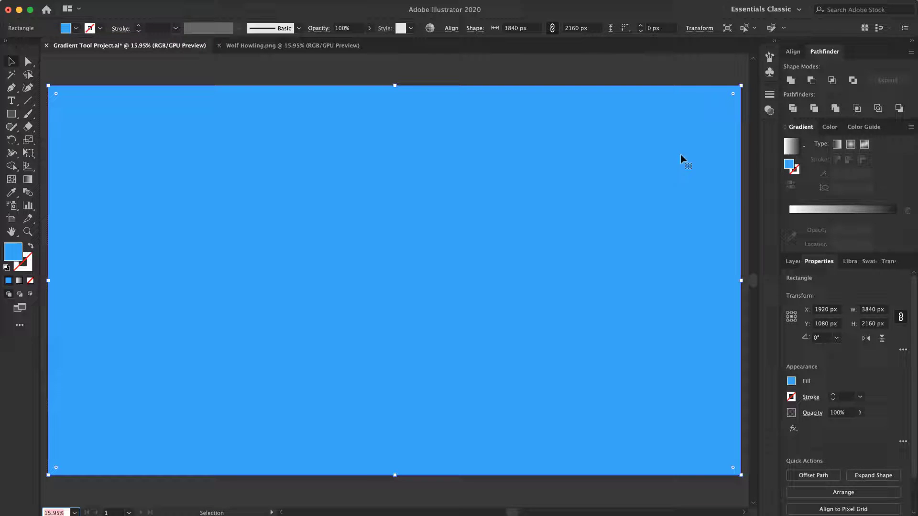
{"action": "left_click", "coordinate": [790, 215]}
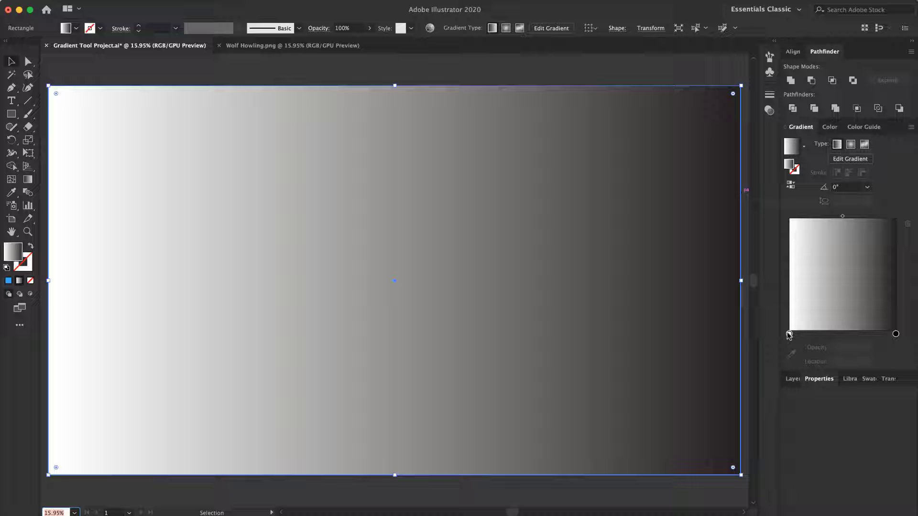
{"action": "mouse_move", "coordinate": [839, 337]}
{"action": "left_mouse_down"}
{"action": "mouse_move", "coordinate": [813, 335]}
{"action": "mouse_move", "coordinate": [836, 334]}
{"action": "left_mouse_up"}
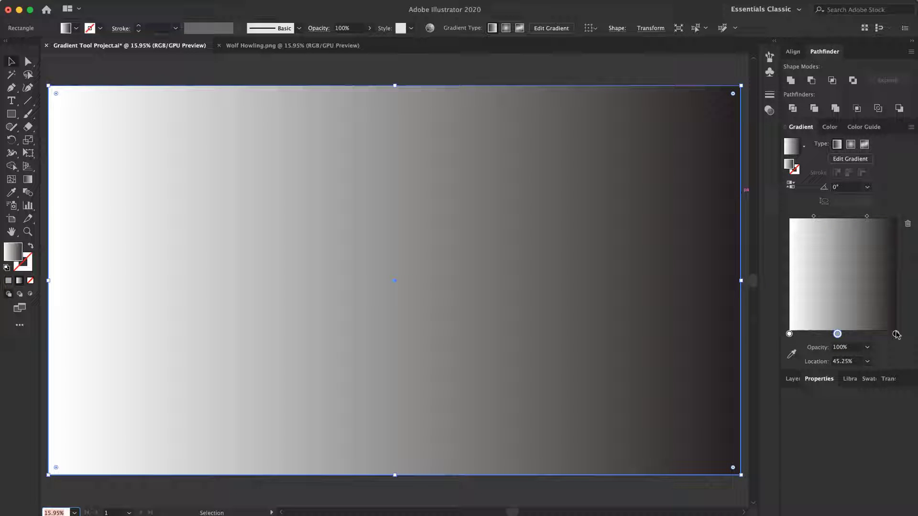
{"action": "double_click", "coordinate": [789, 334]}
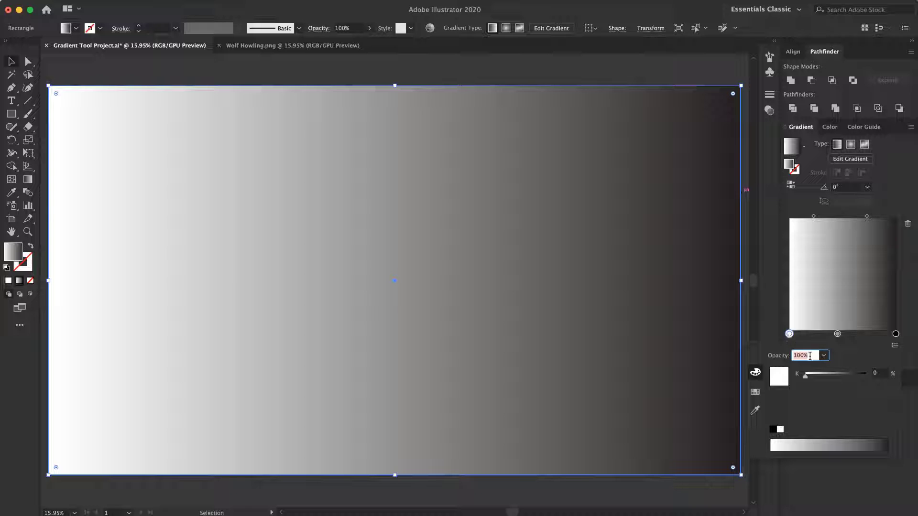
{"action": "left_click", "coordinate": [894, 345]}
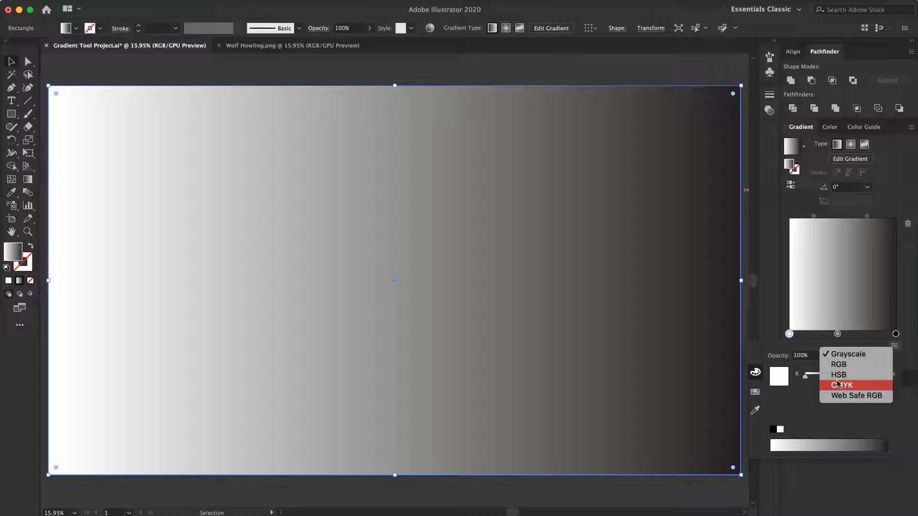
{"action": "left_click", "coordinate": [839, 385]}
{"action": "left_click", "coordinate": [878, 373]}
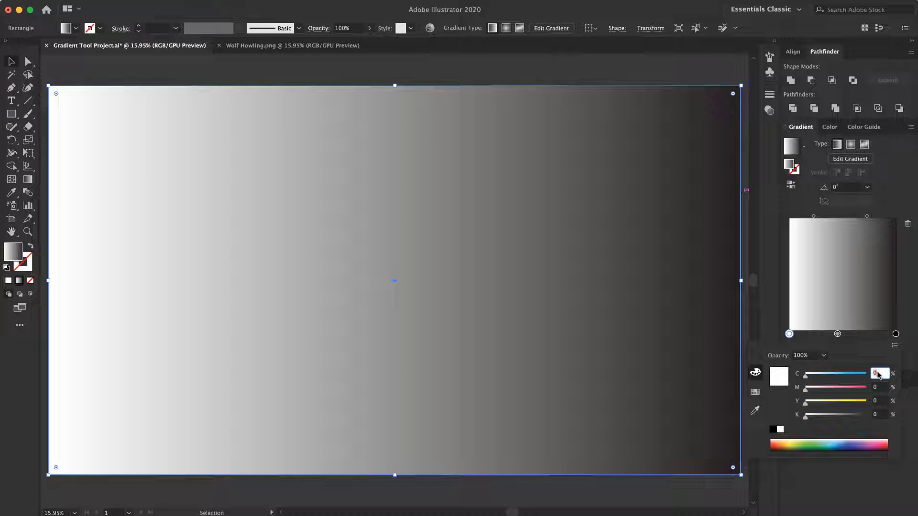
{"action": "type", "text": "50"}
{"action": "key", "text": "Tab"}
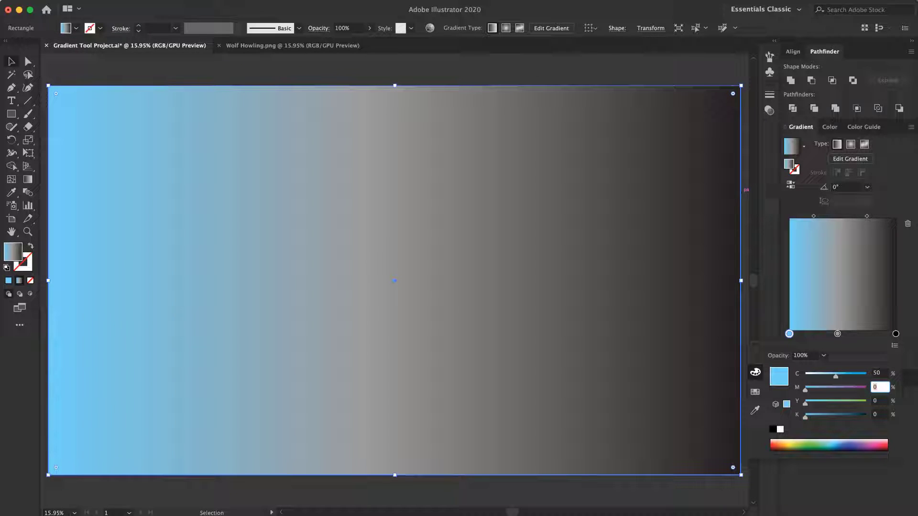
{"action": "type", "text": "50"}
{"action": "key", "text": "Tab"}
{"action": "key", "text": "Tab"}
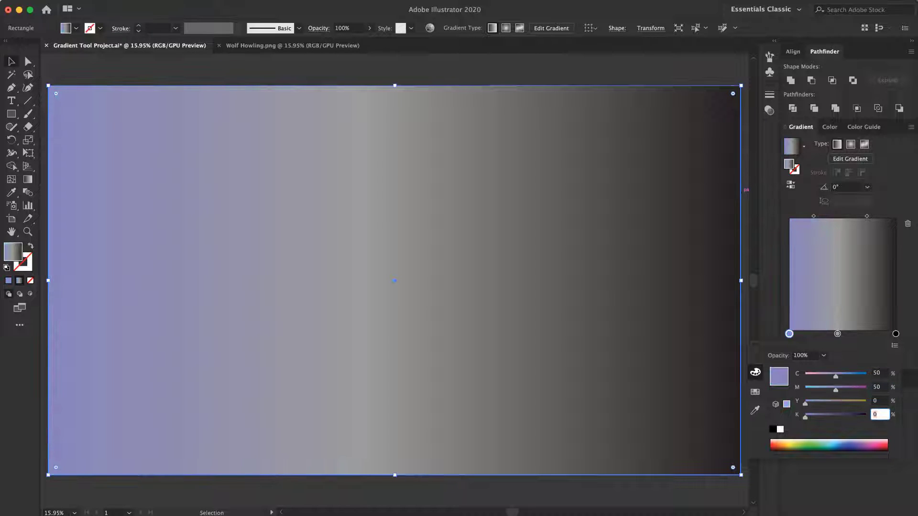
{"action": "left_click", "coordinate": [836, 484]}
Step: Move the middle stop to about 50% and colour it purple (C75 M100)
{"action": "left_click_drag", "start_coordinate": [837, 334], "coordinate": [843, 335]}
{"action": "double_click", "coordinate": [843, 334]}
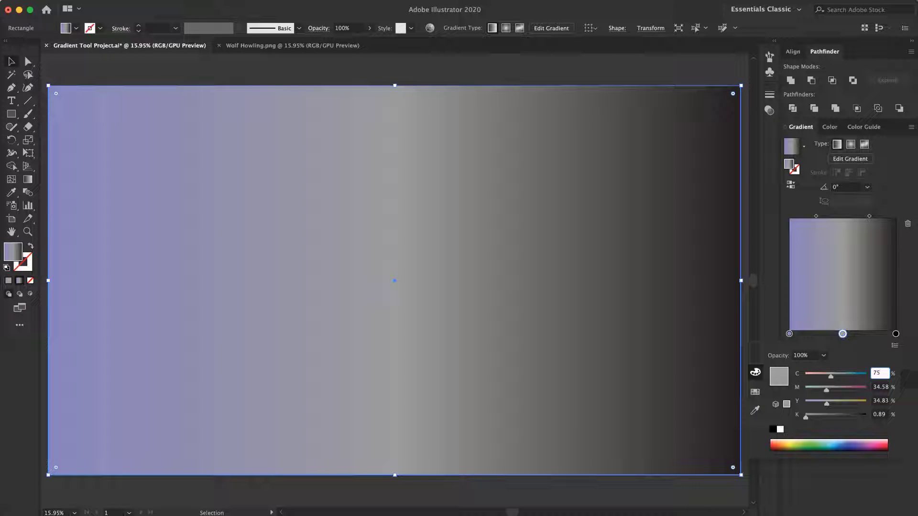
{"action": "key", "text": "Tab"}
{"action": "key", "text": "Tab"}
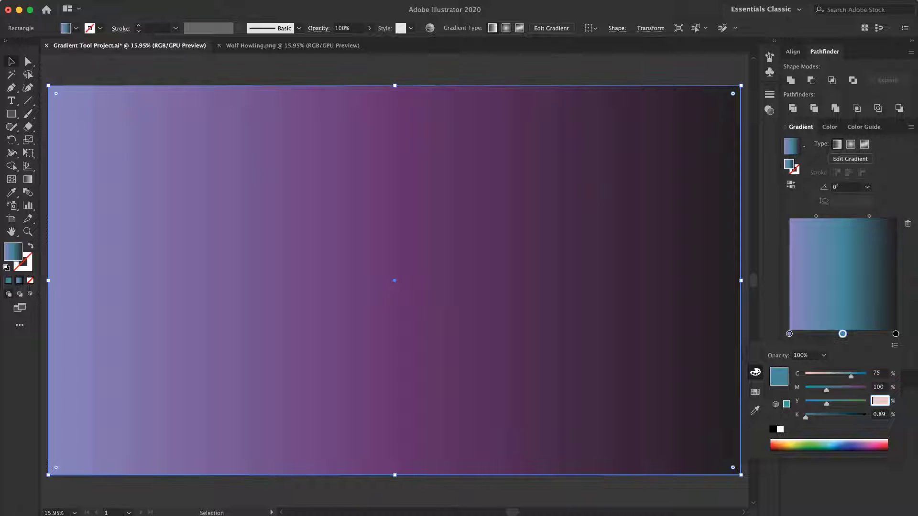
{"action": "type", "text": "0"}
{"action": "key", "text": "Tab"}
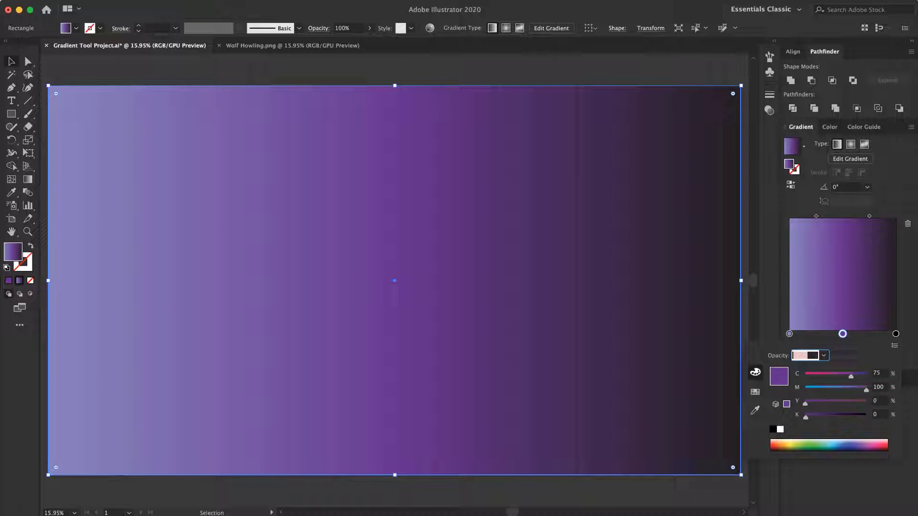
{"action": "key", "text": "Return"}
Step: Set the right stop to navy (C100 M100) and switch the gradient to radial
{"action": "double_click", "coordinate": [896, 335]}
{"action": "left_click", "coordinate": [894, 346]}
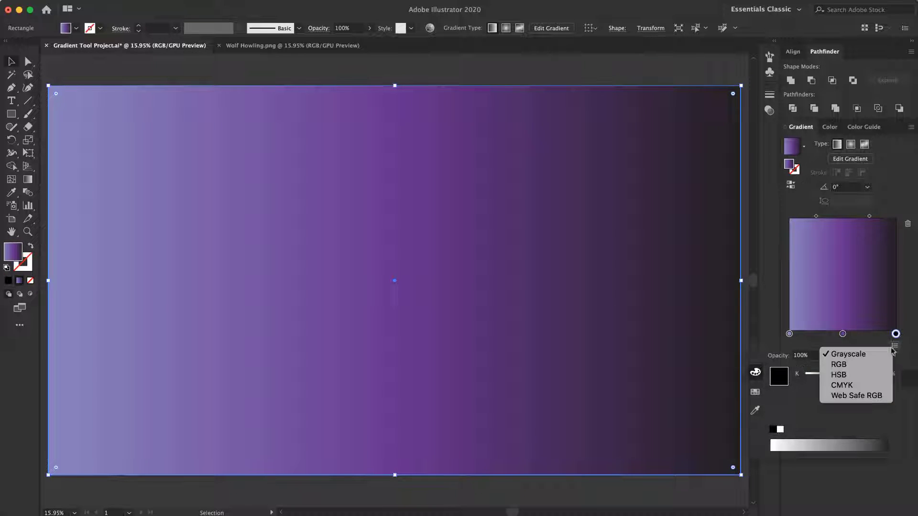
{"action": "left_click", "coordinate": [842, 385]}
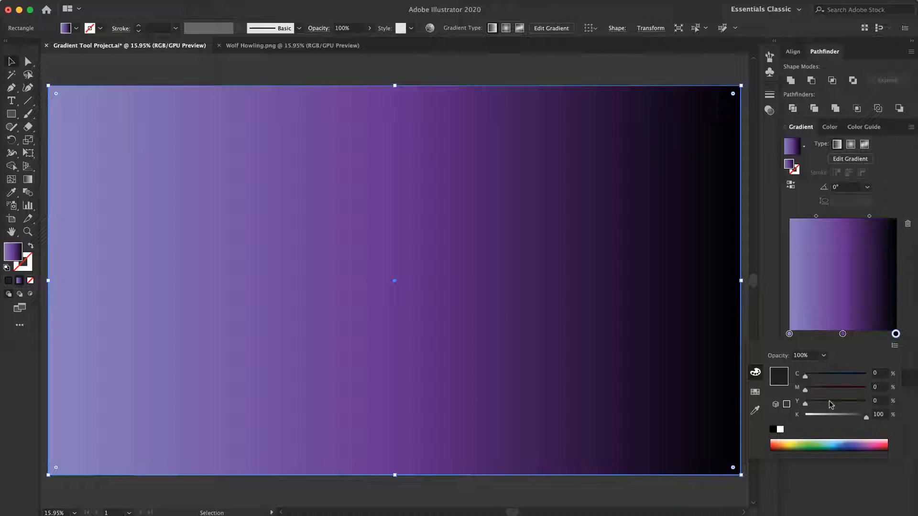
{"action": "key", "text": "Tab"}
{"action": "key", "text": "Tab"}
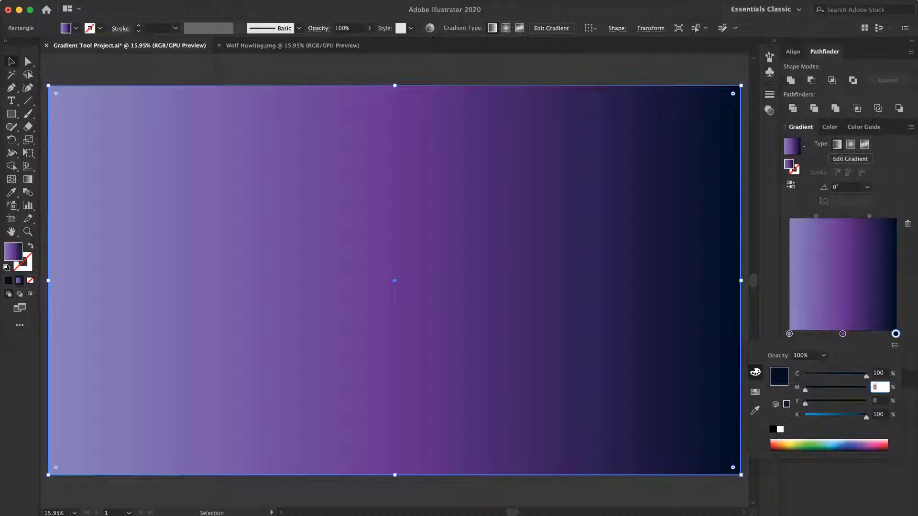
{"action": "type", "text": "100"}
{"action": "key", "text": "Tab"}
{"action": "type", "text": "3"}
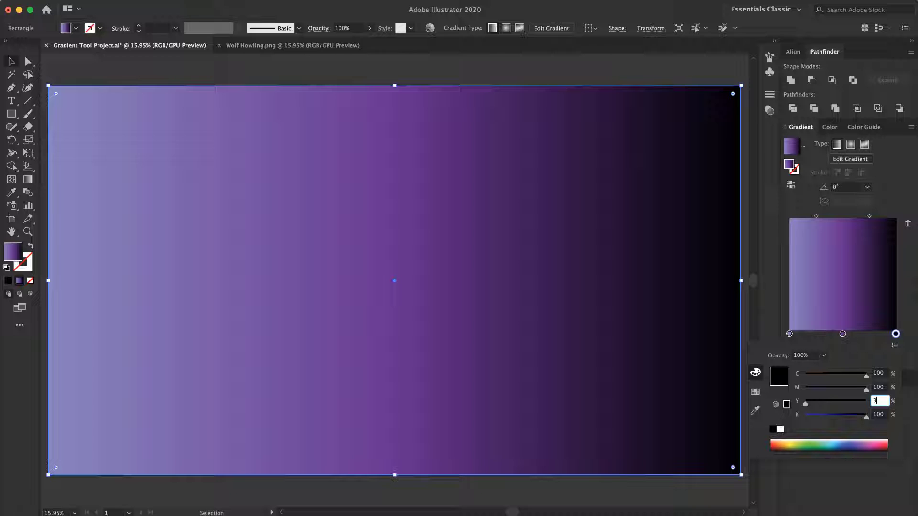
{"action": "key", "text": "Tab"}
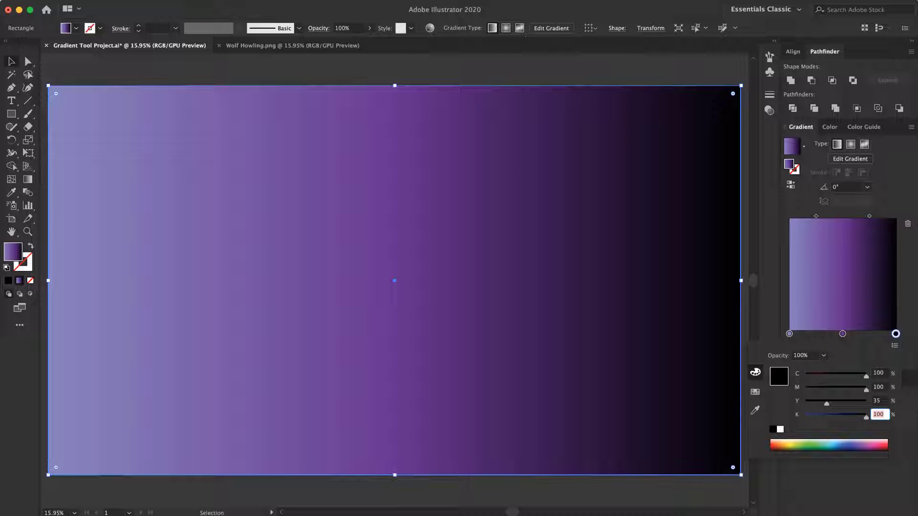
{"action": "key", "text": "Return"}
{"action": "left_click", "coordinate": [852, 493]}
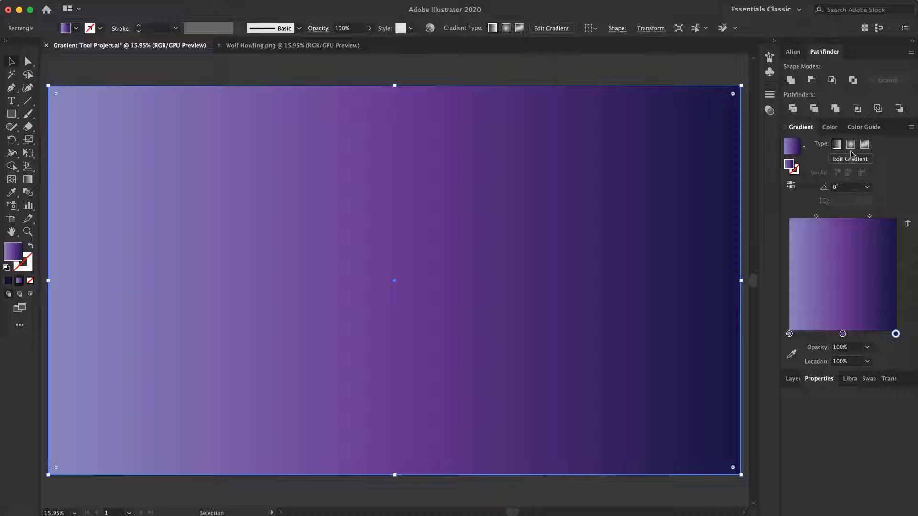
{"action": "left_click", "coordinate": [851, 145]}
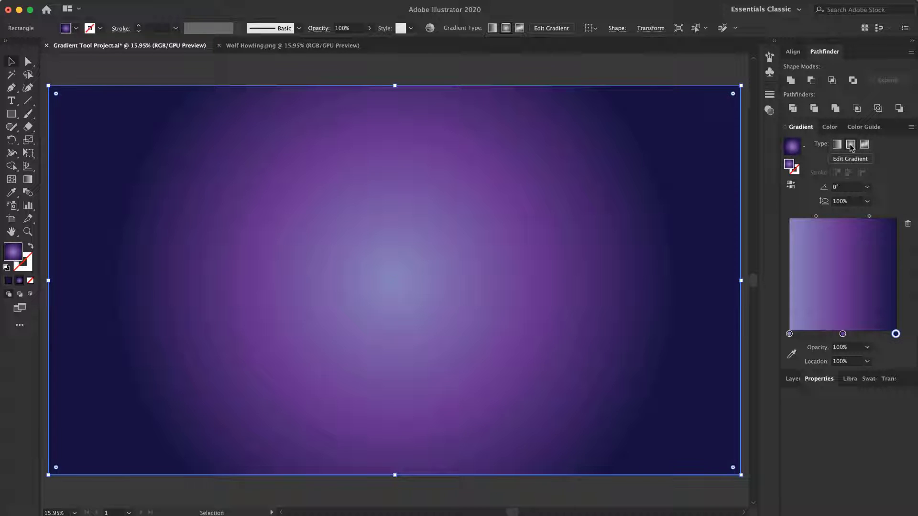
Step: Draw a new rectangle across the lower-left half of the artboard
{"action": "left_click", "coordinate": [631, 73]}
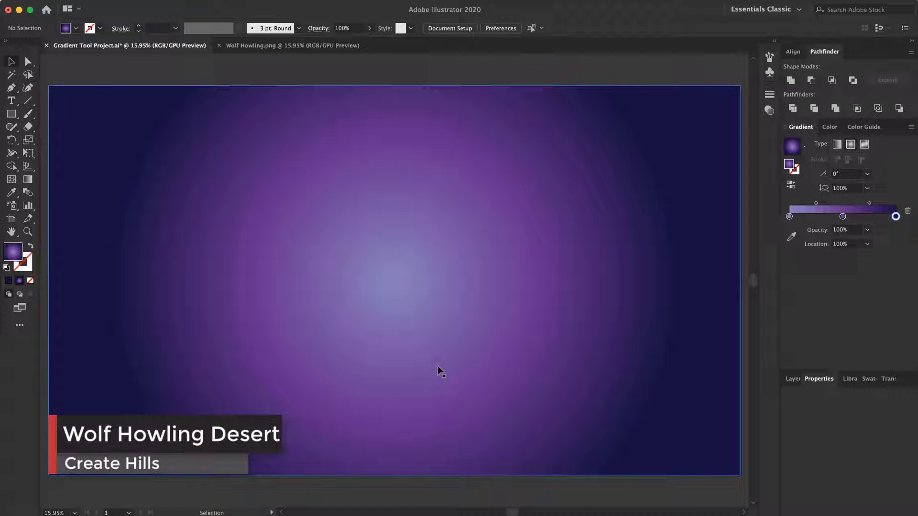
{"action": "left_click", "coordinate": [12, 117]}
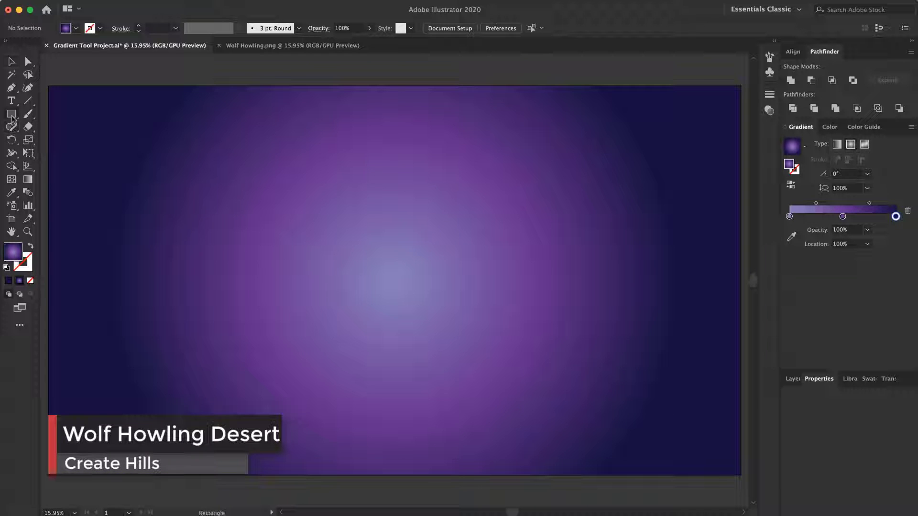
{"action": "left_click_drag", "start_coordinate": [49, 476], "coordinate": [395, 329]}
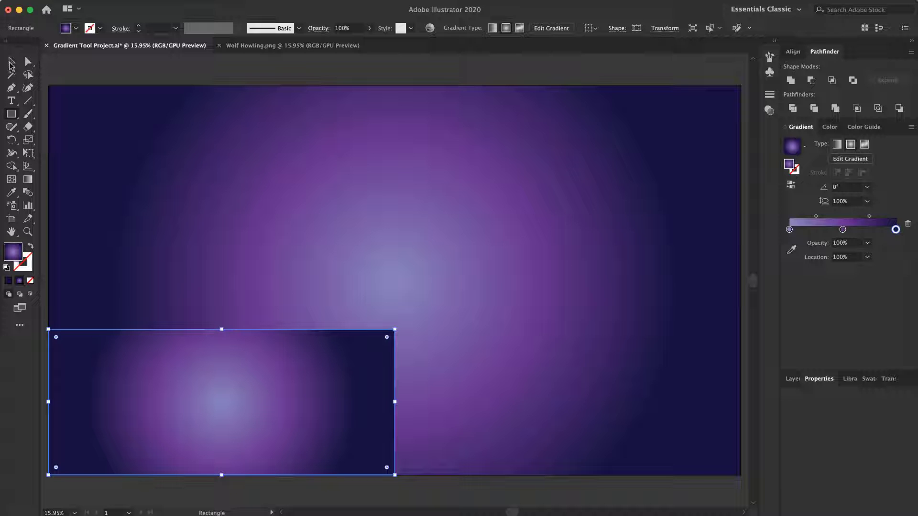
{"action": "left_click", "coordinate": [11, 61]}
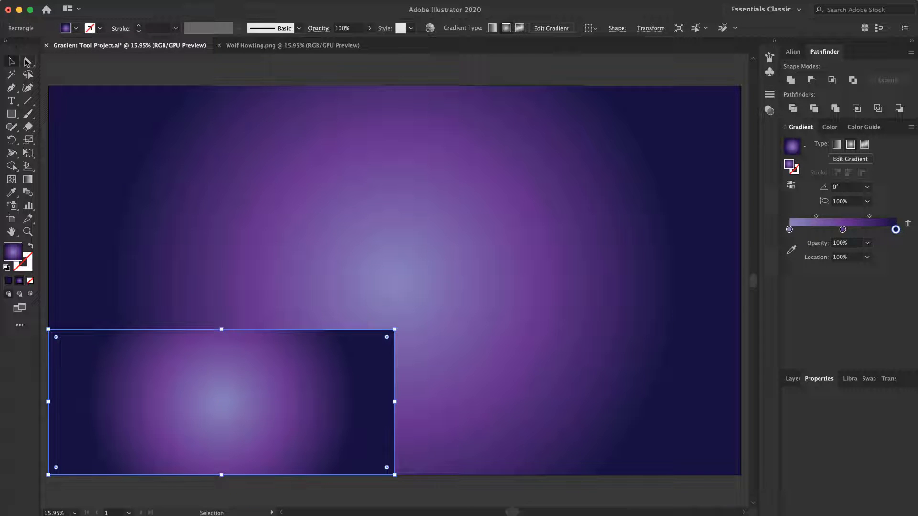
Step: Reshape the rectangle's anchor points and handles so its top edge curves up toward the centre
{"action": "left_click", "coordinate": [27, 62]}
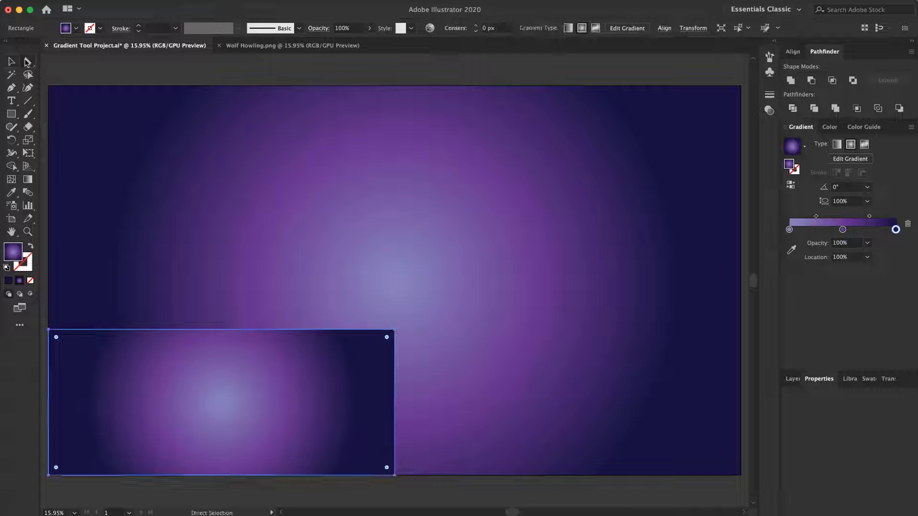
{"action": "left_click", "coordinate": [48, 330]}
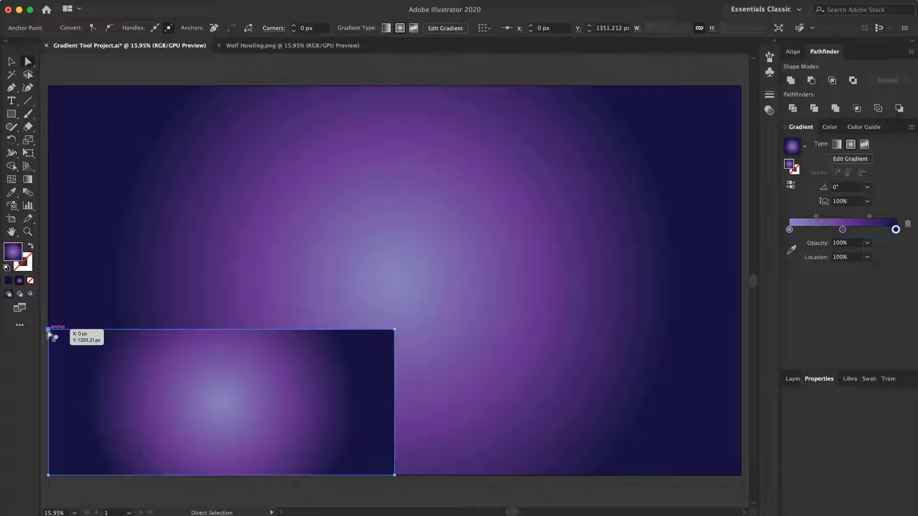
{"action": "left_click_drag", "start_coordinate": [49, 333], "coordinate": [94, 402]}
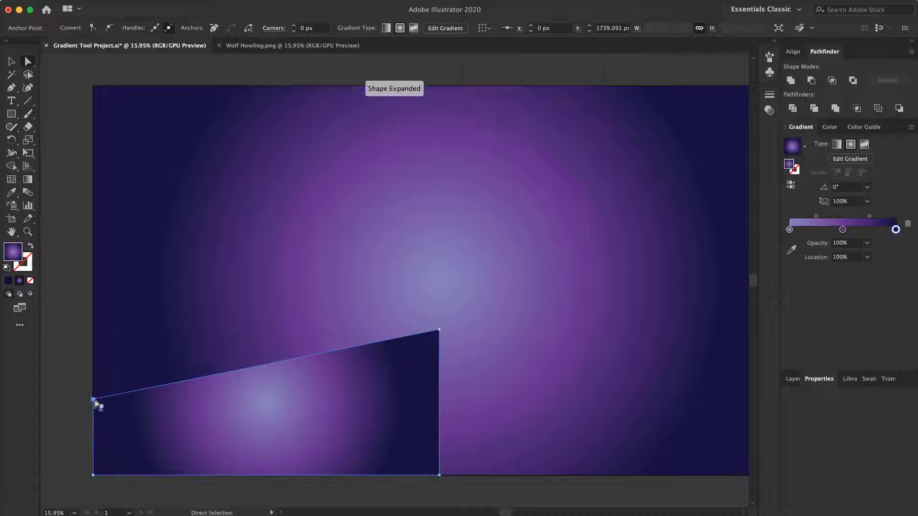
{"action": "left_click", "coordinate": [439, 330]}
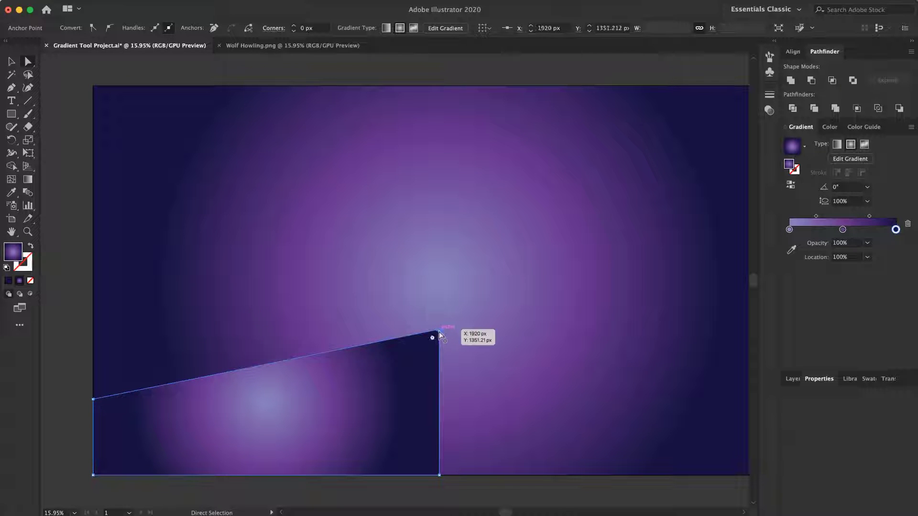
{"action": "left_click", "coordinate": [109, 29]}
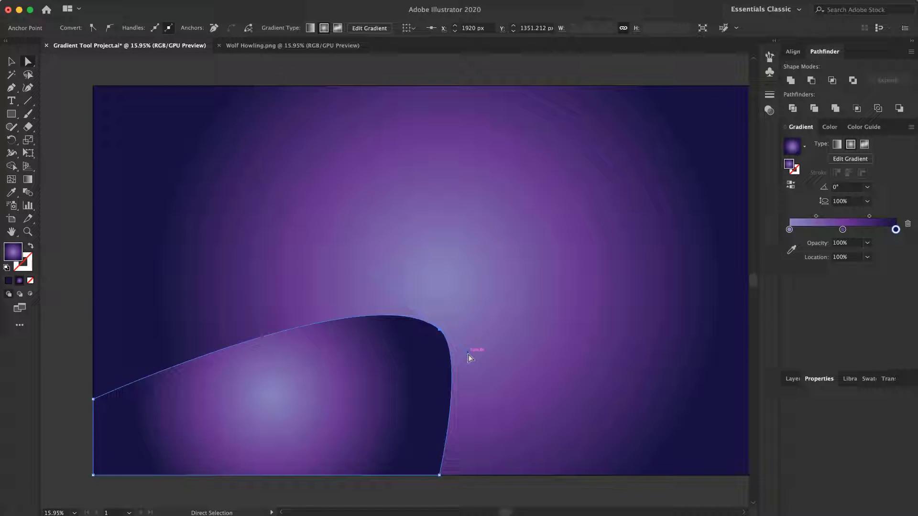
{"action": "left_click_drag", "start_coordinate": [469, 356], "coordinate": [440, 331]}
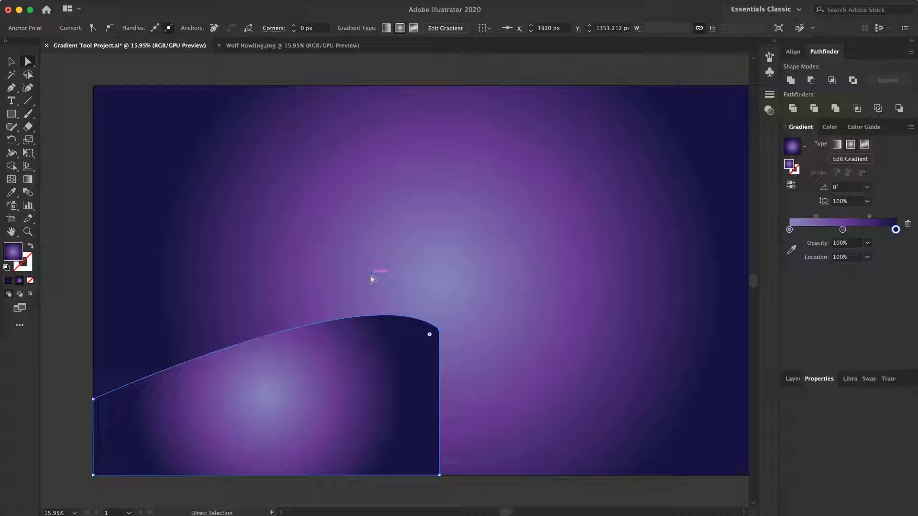
{"action": "left_click_drag", "start_coordinate": [372, 274], "coordinate": [285, 405]}
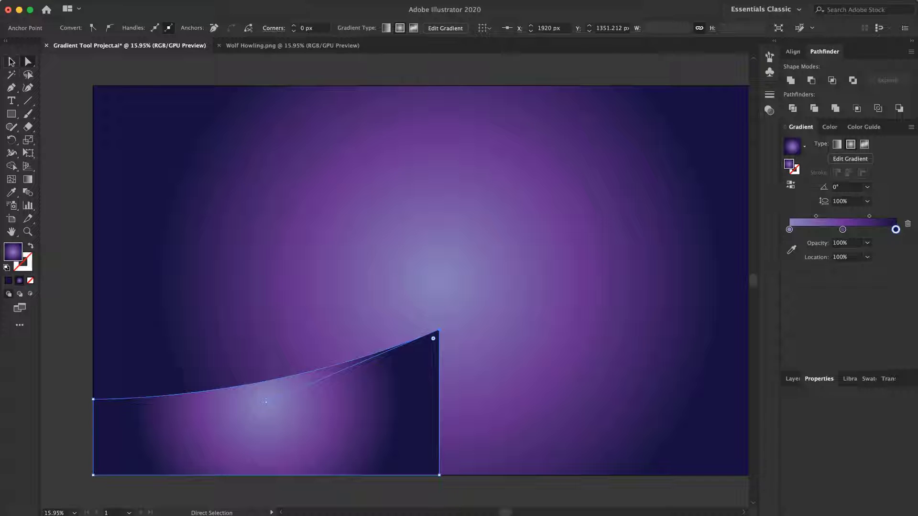
Step: Duplicate the half-hill and move the copy into the artboard's bottom-right corner
{"action": "key", "text": "v"}
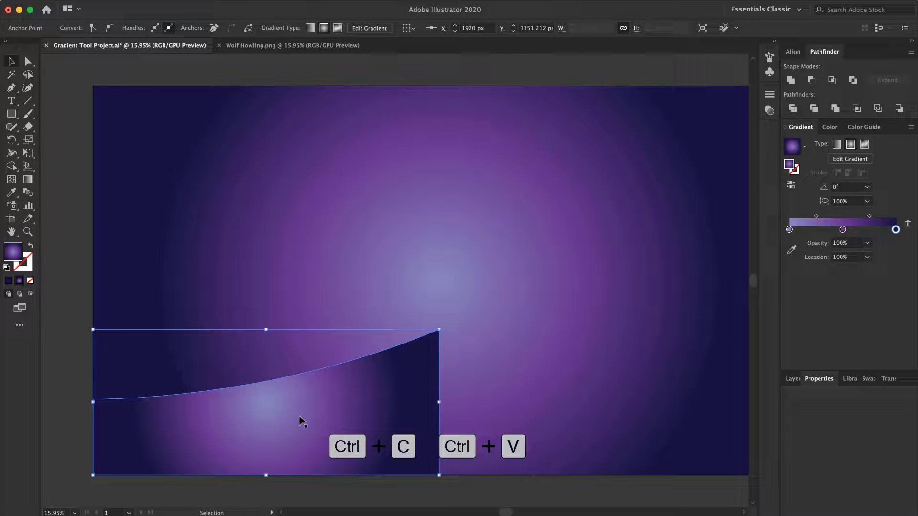
{"action": "key", "text": "ctrl+c"}
{"action": "key", "text": "ctrl+v"}
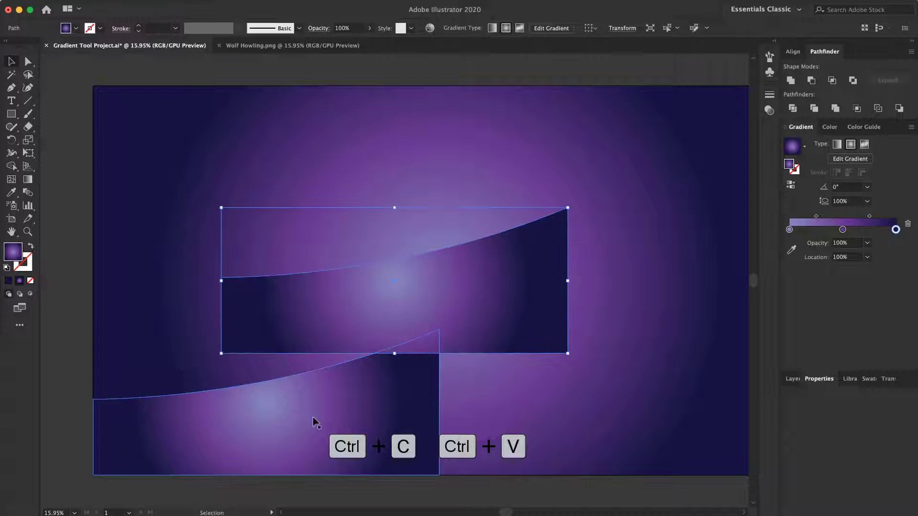
{"action": "left_click_drag", "start_coordinate": [437, 283], "coordinate": [603, 396]}
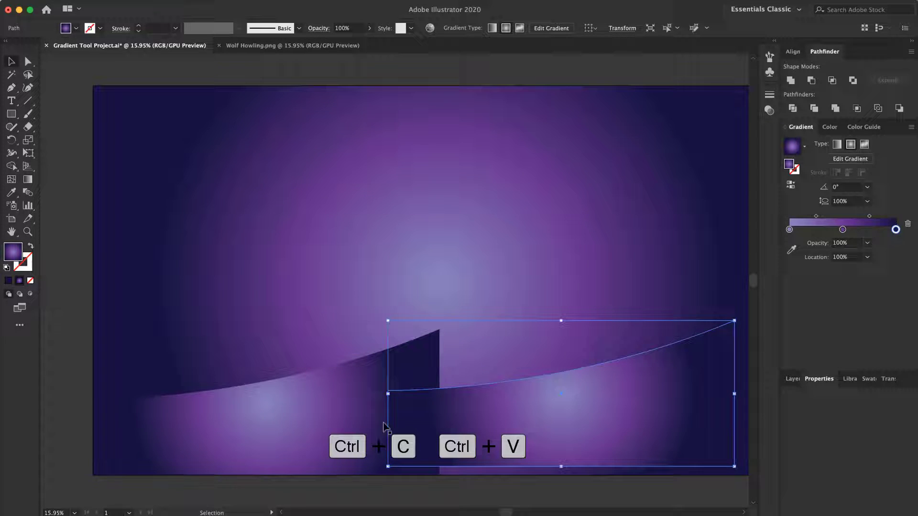
{"action": "left_click", "coordinate": [75, 512]}
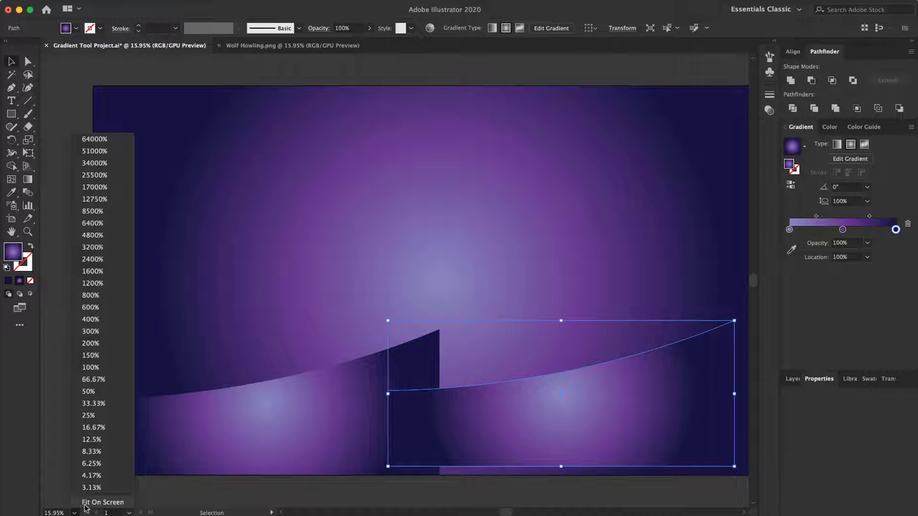
{"action": "left_click", "coordinate": [96, 503]}
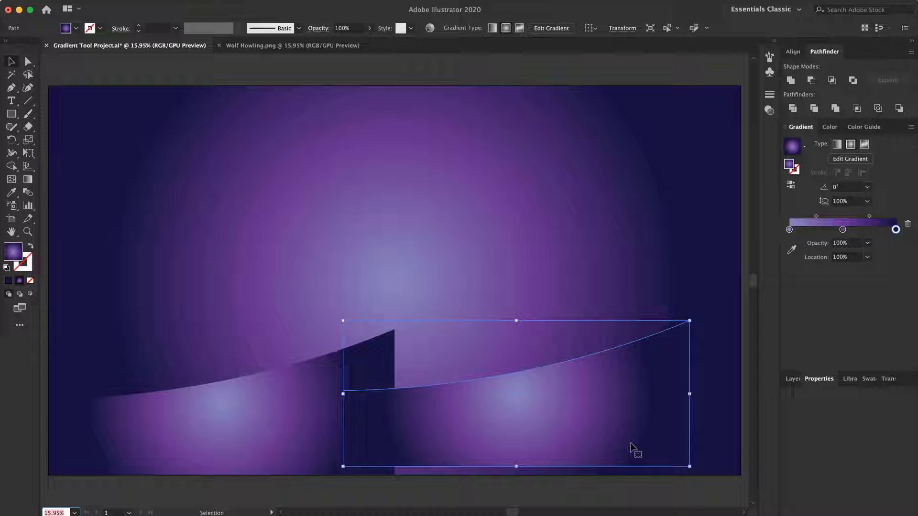
{"action": "left_click_drag", "start_coordinate": [630, 447], "coordinate": [682, 455]}
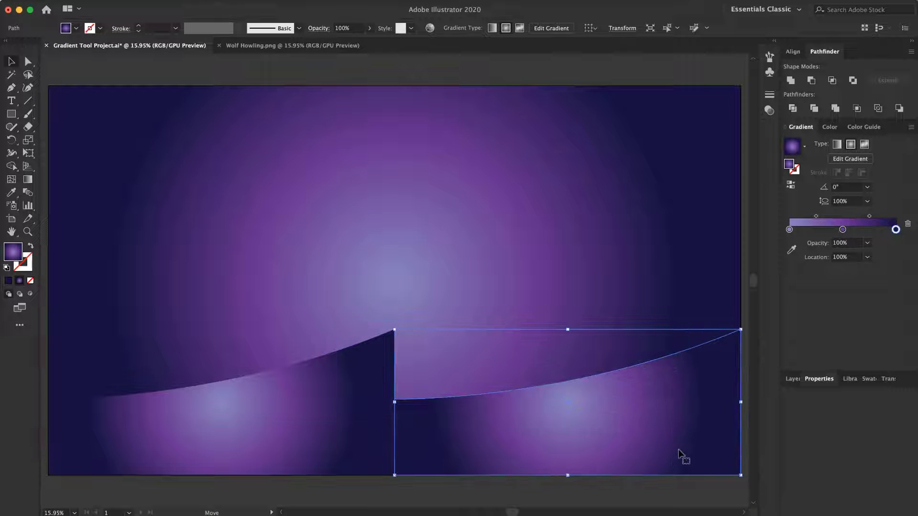
Step: Flip the copy horizontally and select both hill halves together
{"action": "left_click", "coordinate": [816, 380]}
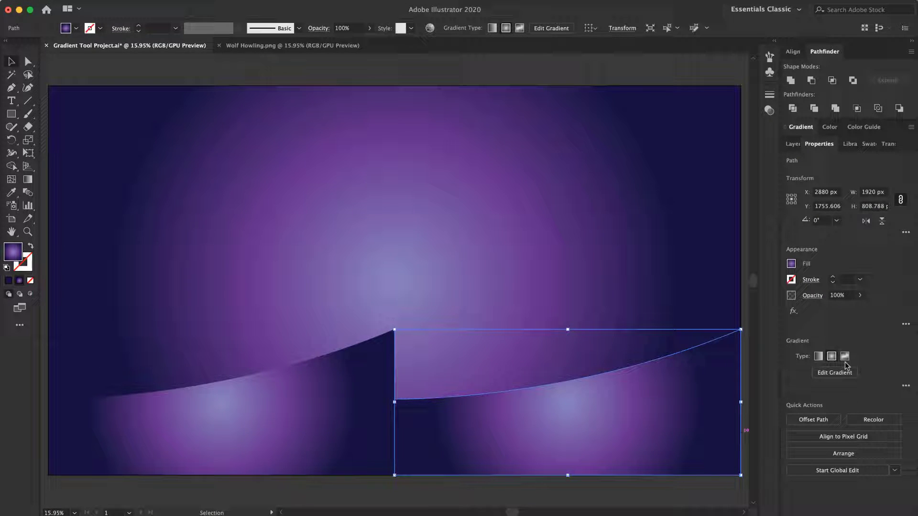
{"action": "left_click", "coordinate": [867, 223]}
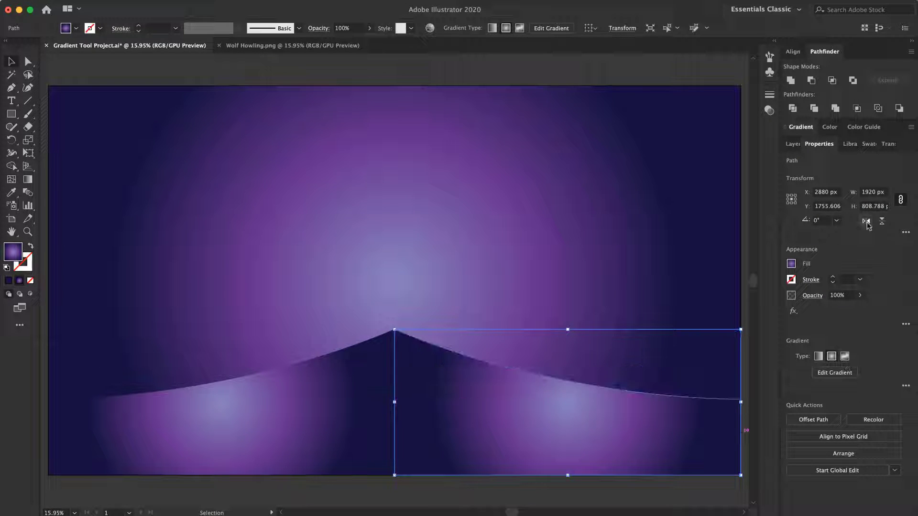
{"action": "left_click", "coordinate": [353, 483]}
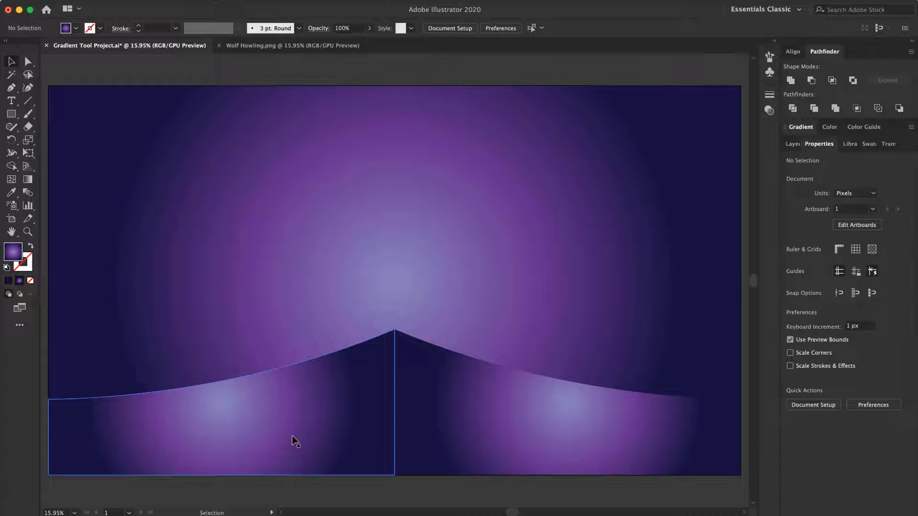
{"action": "left_click", "coordinate": [294, 436]}
{"action": "left_click", "coordinate": [449, 417], "text": "shift"}
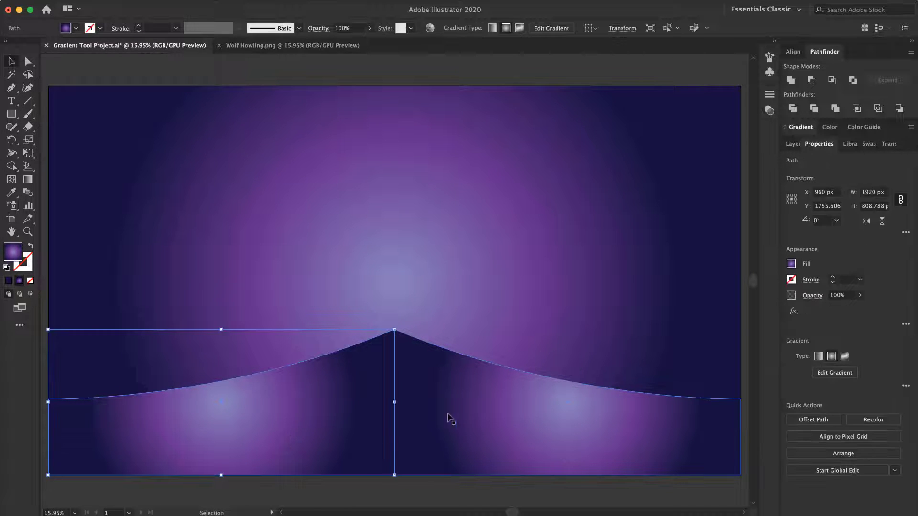
Step: Unite the two hill halves into a single shape with Pathfinder
{"action": "left_click", "coordinate": [389, 414], "text": "shift"}
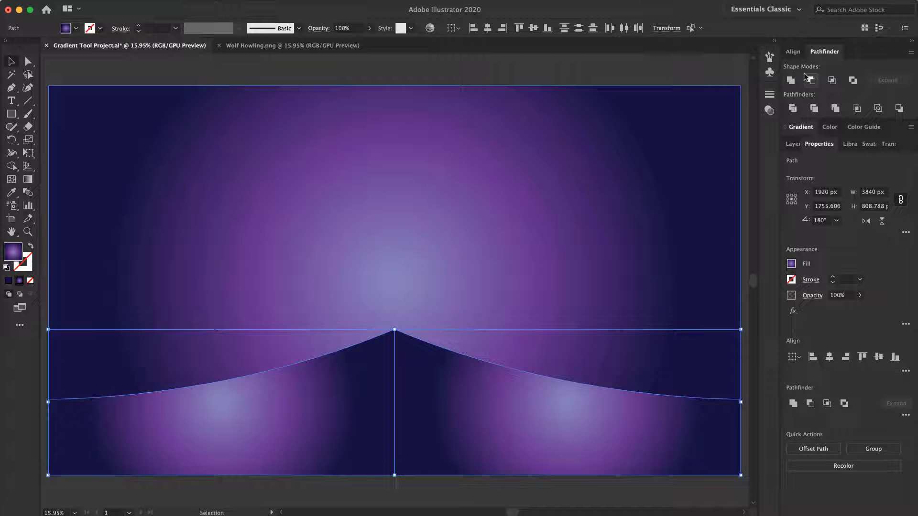
{"action": "left_click", "coordinate": [791, 81]}
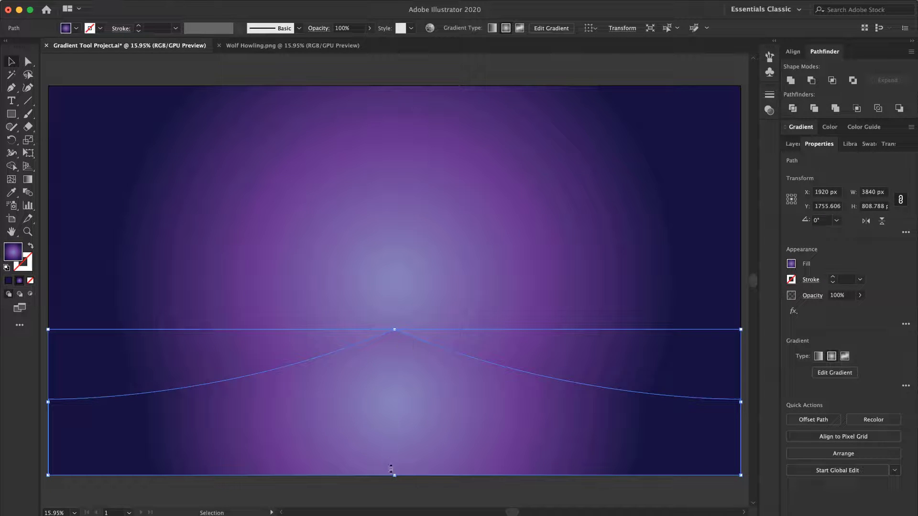
{"action": "left_click", "coordinate": [410, 502]}
{"action": "left_click", "coordinate": [404, 439]}
Step: Round off the hill's sharp central peak with the live-corner widget
{"action": "key", "text": "a"}
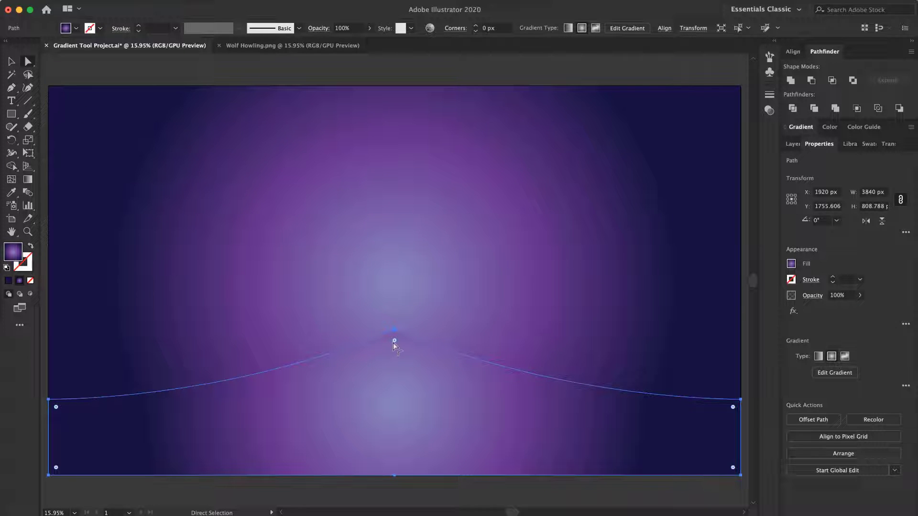
{"action": "left_click_drag", "start_coordinate": [395, 340], "coordinate": [397, 383]}
{"action": "left_click_drag", "start_coordinate": [394, 340], "coordinate": [386, 454]}
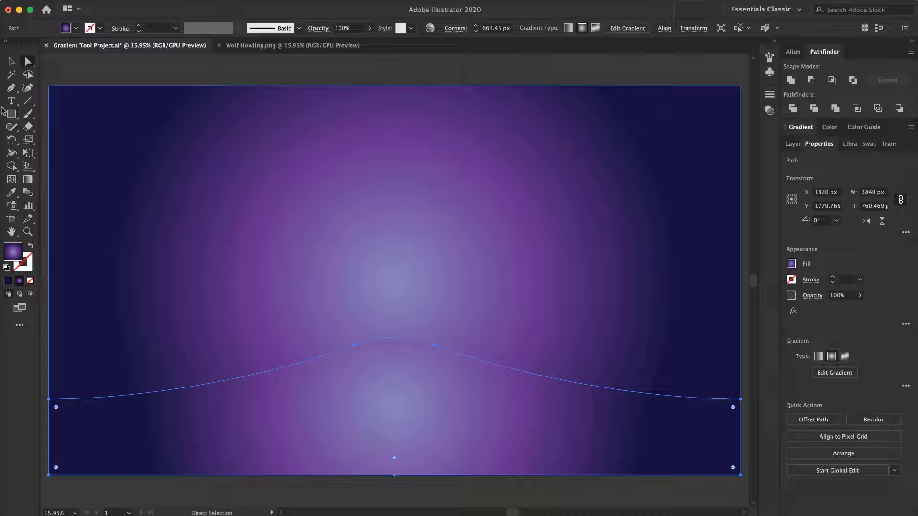
{"action": "left_click", "coordinate": [11, 61]}
{"action": "left_click", "coordinate": [99, 70]}
{"action": "left_click", "coordinate": [320, 398]}
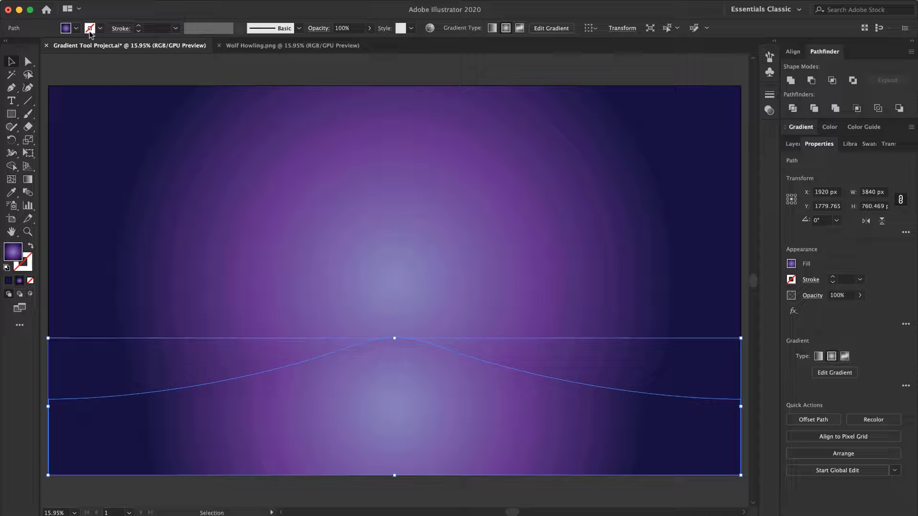
Step: Replace the hill's gradient with a solid dark navy fill of C100 M100 Y35 K50
{"action": "left_click", "coordinate": [76, 28]}
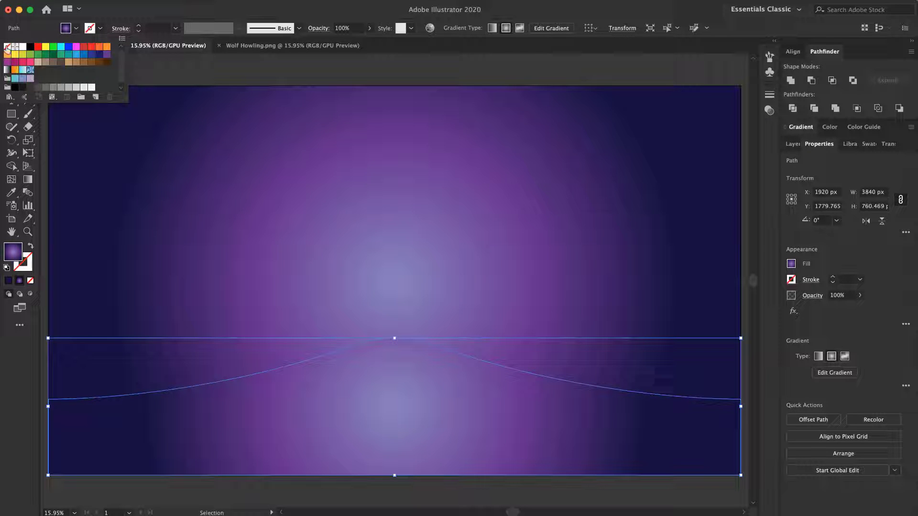
{"action": "left_click", "coordinate": [38, 55]}
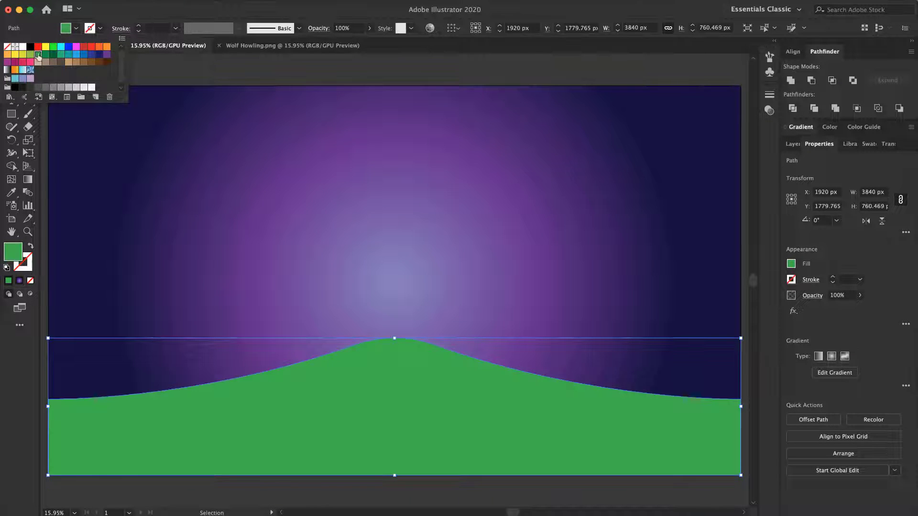
{"action": "left_click", "coordinate": [77, 28]}
{"action": "double_click", "coordinate": [10, 255]}
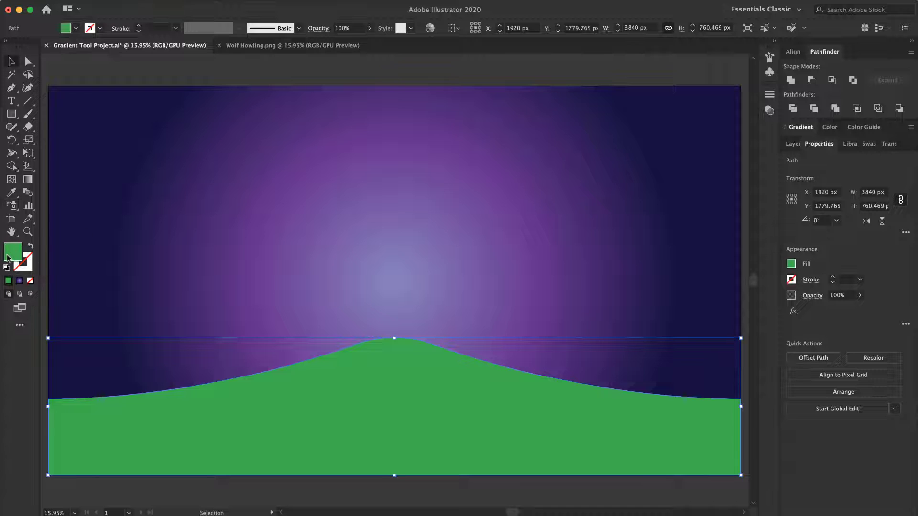
{"action": "left_click", "coordinate": [742, 219]}
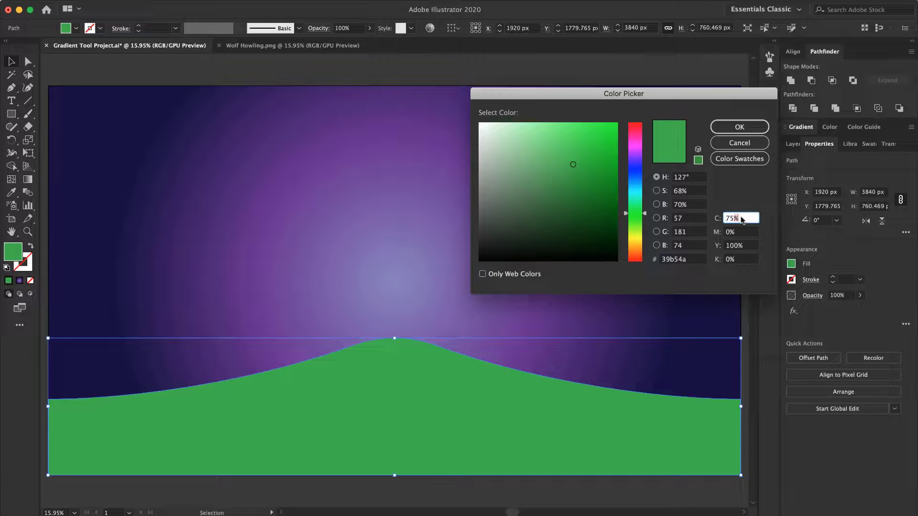
{"action": "type", "text": "100"}
{"action": "key", "text": "Tab"}
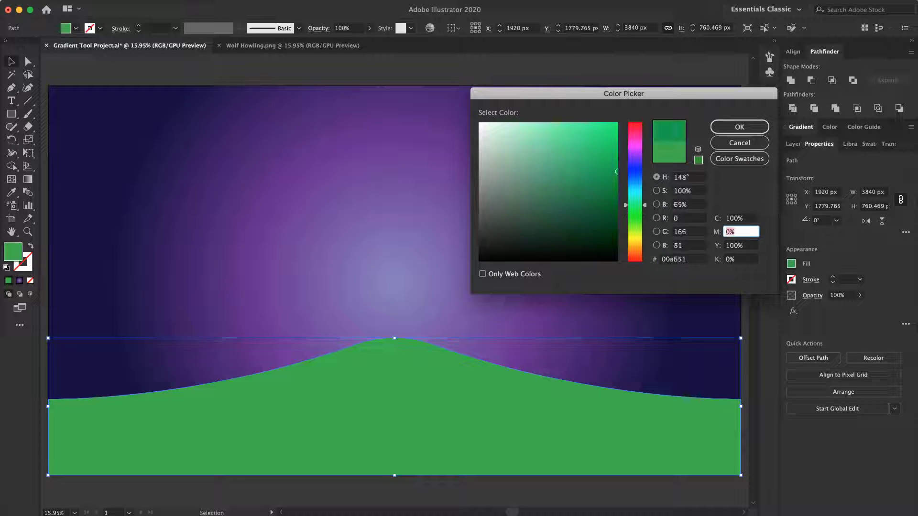
{"action": "type", "text": "100"}
{"action": "key", "text": "Tab"}
{"action": "type", "text": "35"}
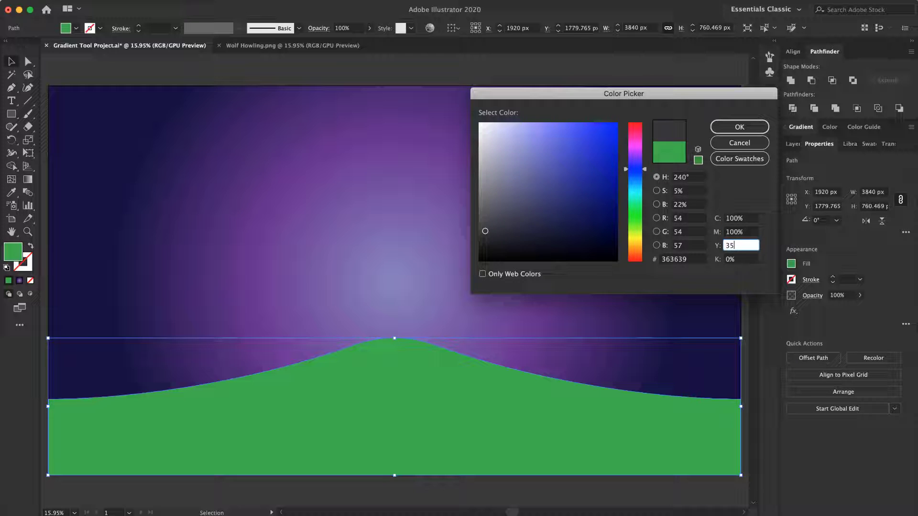
{"action": "key", "text": "Tab"}
{"action": "type", "text": "50"}
{"action": "key", "text": "Tab"}
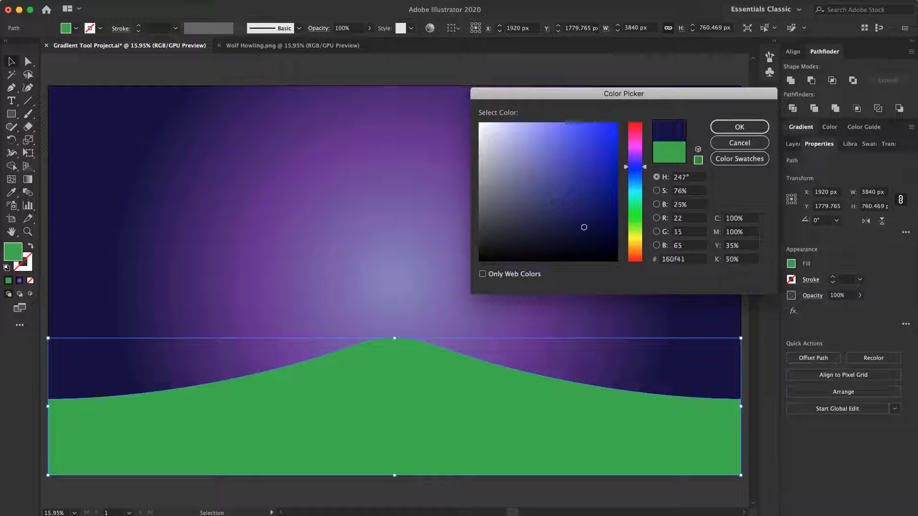
{"action": "left_click", "coordinate": [740, 126]}
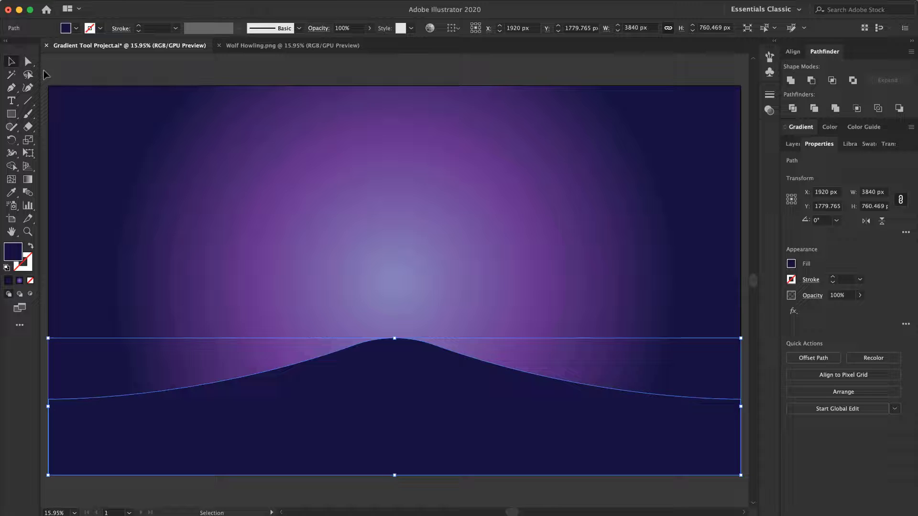
Step: Zoom out and enlarge the navy hill wider than the artboard
{"action": "left_click", "coordinate": [69, 68]}
{"action": "left_click", "coordinate": [262, 405]}
{"action": "key", "text": "z"}
{"action": "left_click_drag", "start_coordinate": [536, 408], "coordinate": [512, 410]}
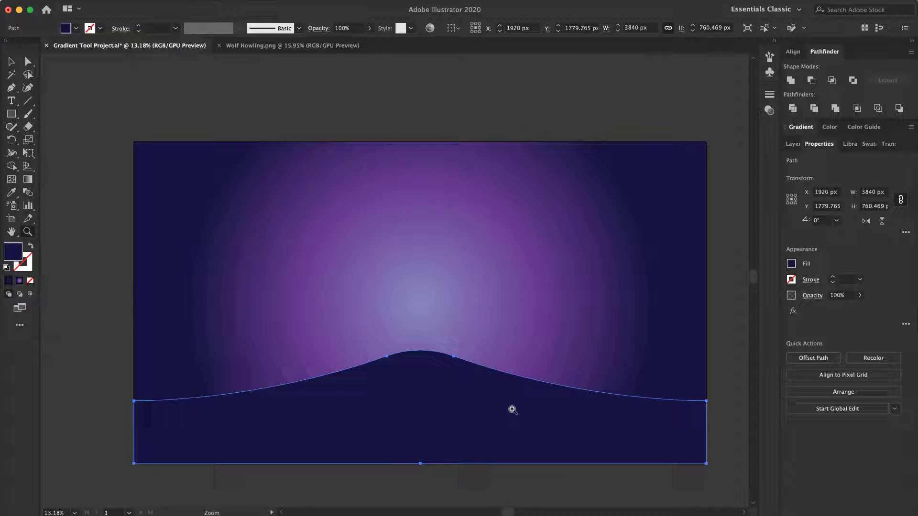
{"action": "key", "text": "v"}
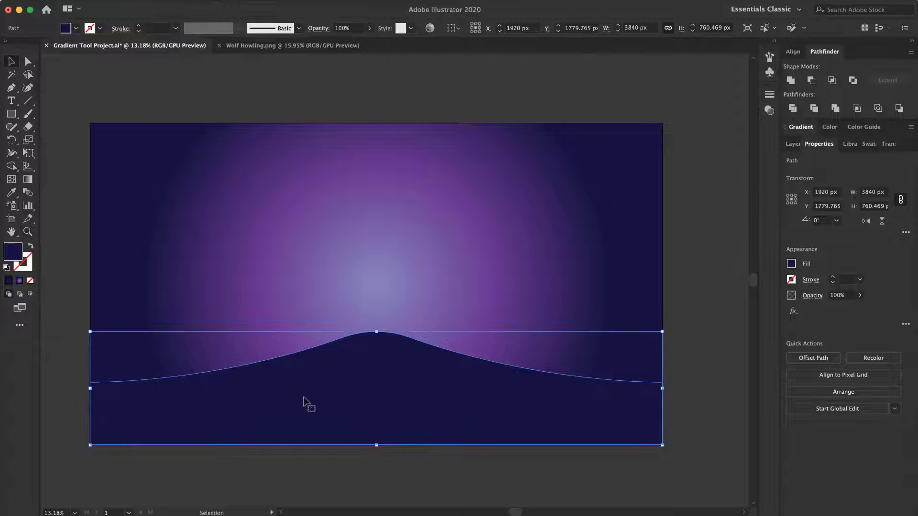
{"action": "left_click_drag", "start_coordinate": [663, 332], "coordinate": [720, 303]}
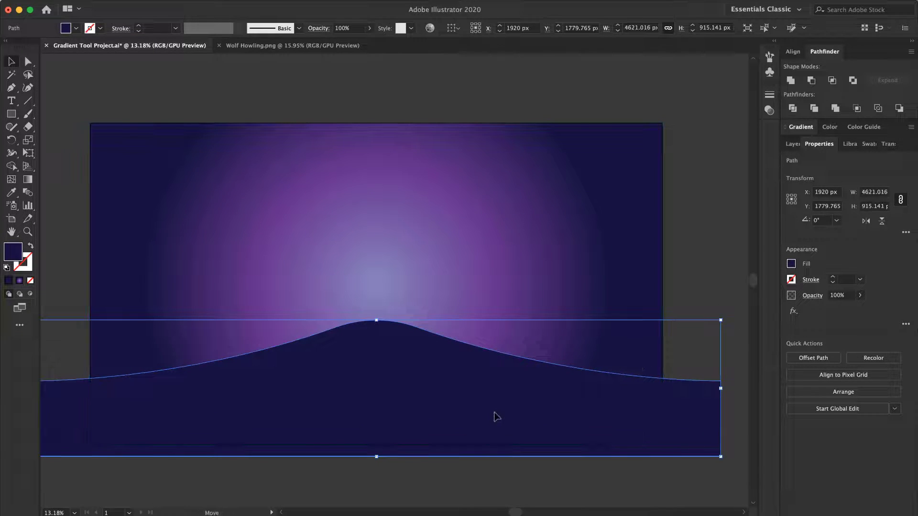
{"action": "mouse_move", "coordinate": [494, 416]}
{"action": "left_mouse_down"}
{"action": "mouse_move", "coordinate": [494, 406]}
{"action": "mouse_move", "coordinate": [498, 415]}
{"action": "left_mouse_up"}
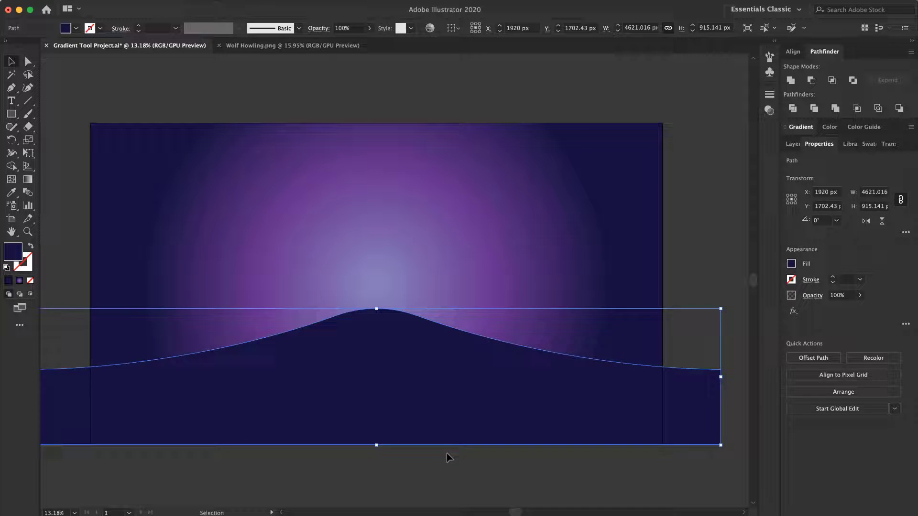
{"action": "left_click", "coordinate": [389, 450]}
{"action": "left_click", "coordinate": [406, 381]}
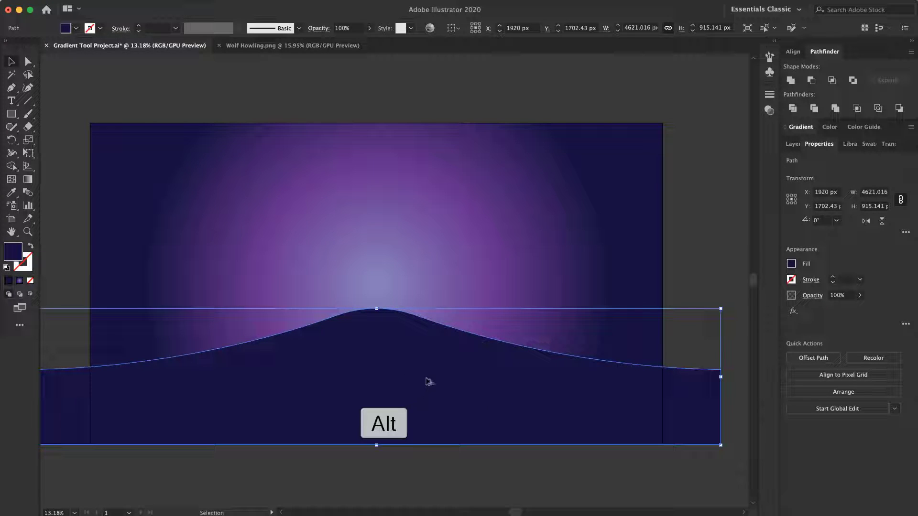
Step: Add a copy of the hill to the side and nudge the hills slightly down
{"action": "left_click_drag", "start_coordinate": [453, 382], "coordinate": [608, 406]}
{"action": "left_click", "coordinate": [168, 343], "text": "shift"}
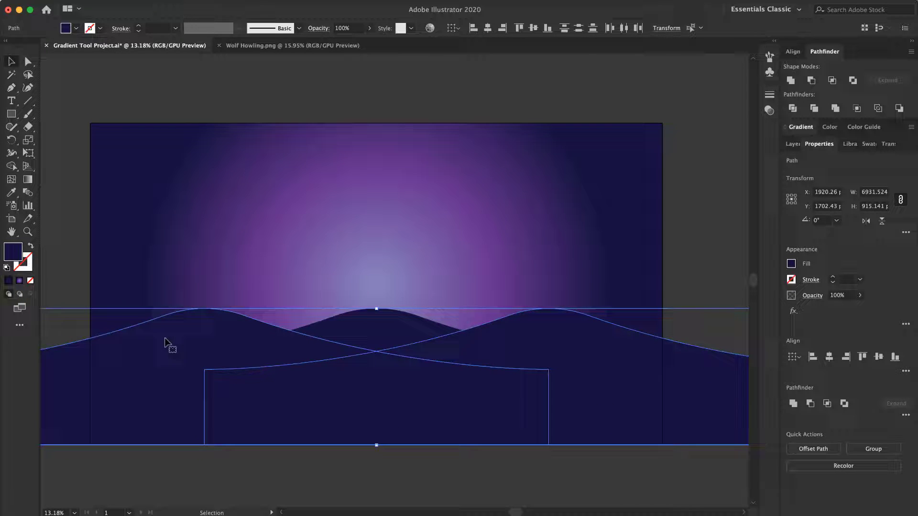
{"action": "key", "text": "shift+Down"}
{"action": "key", "text": "shift+Down"}
{"action": "key", "text": "shift+Down"}
{"action": "key", "text": "shift+Down"}
{"action": "key", "text": "shift+Down"}
{"action": "key", "text": "shift+Down"}
{"action": "key", "text": "shift+Down"}
{"action": "key", "text": "shift+Down"}
{"action": "key", "text": "shift+Down"}
{"action": "key", "text": "shift+Down"}
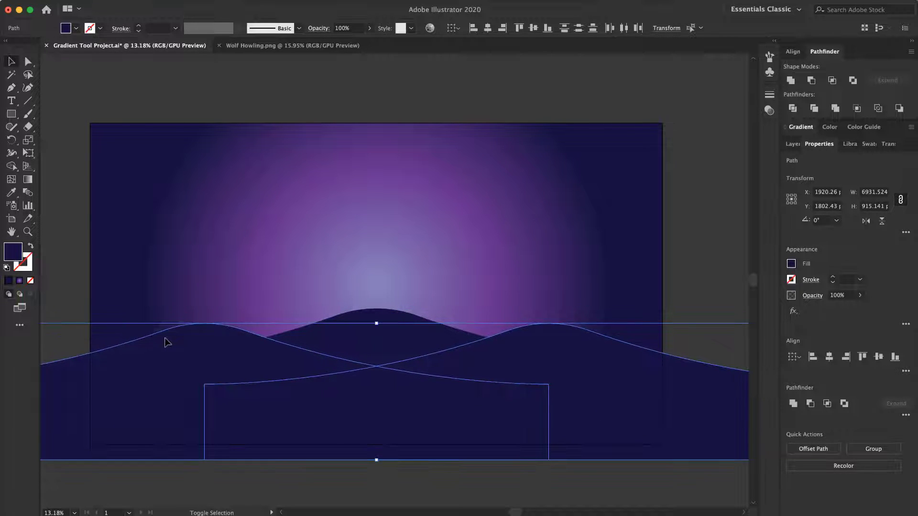
{"action": "key", "text": "shift+Down"}
{"action": "key", "text": "shift+Down"}
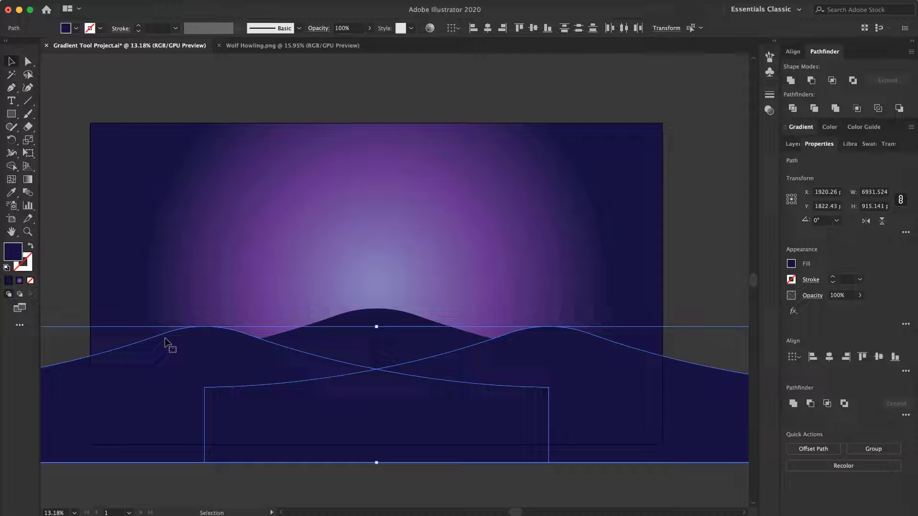
{"action": "left_click", "coordinate": [69, 283]}
Step: Set the two side hills' blending mode to Screen
{"action": "left_click", "coordinate": [190, 348]}
{"action": "left_click", "coordinate": [615, 363], "text": "shift"}
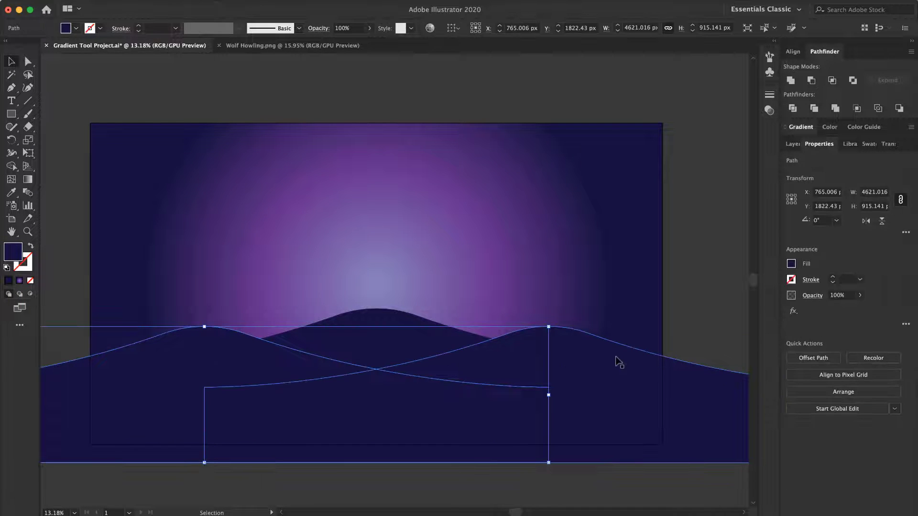
{"action": "left_click", "coordinate": [319, 29]}
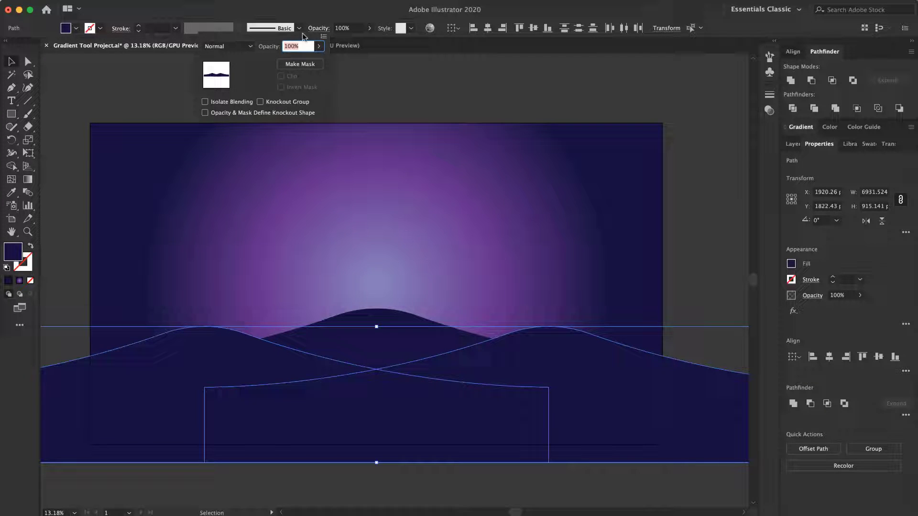
{"action": "left_click", "coordinate": [249, 46]}
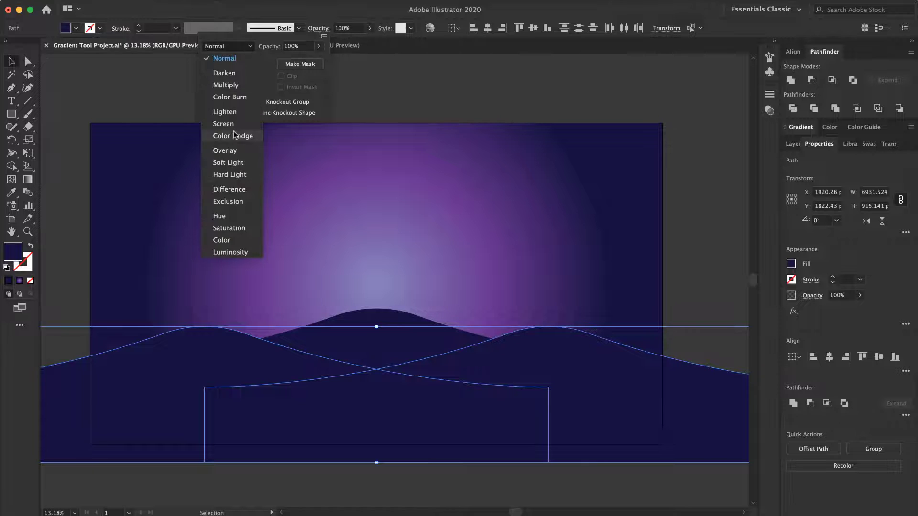
{"action": "left_click", "coordinate": [223, 124]}
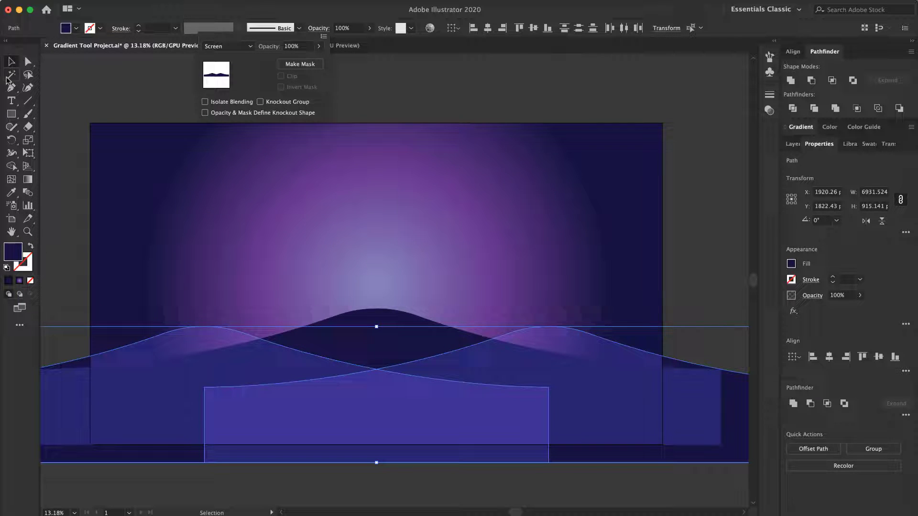
Step: Send the side hills to the back, then send the sky rectangle behind them
{"action": "right_click", "coordinate": [203, 337]}
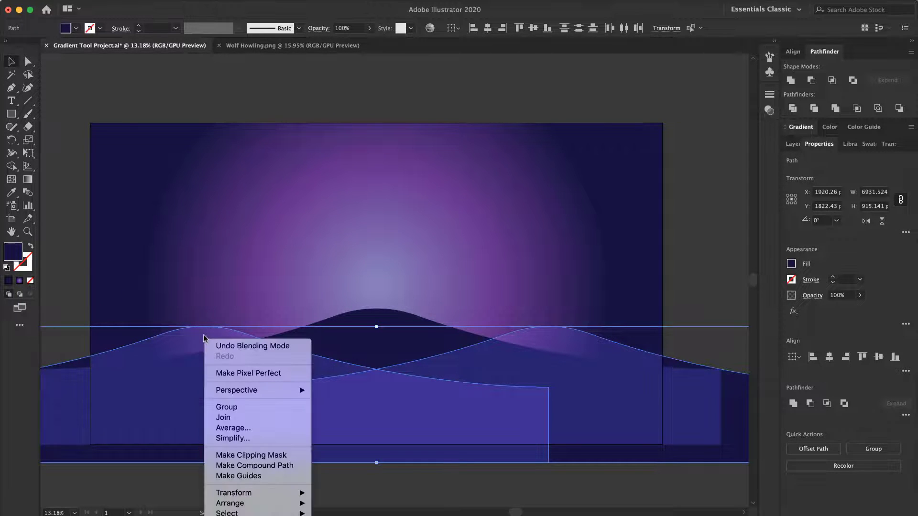
{"action": "mouse_move", "coordinate": [288, 506]}
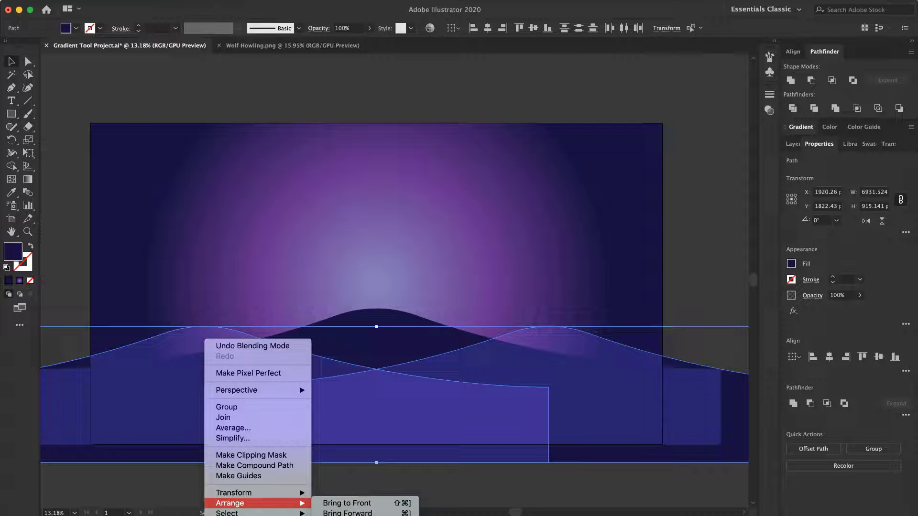
{"action": "key", "text": "super+shift+bracketleft"}
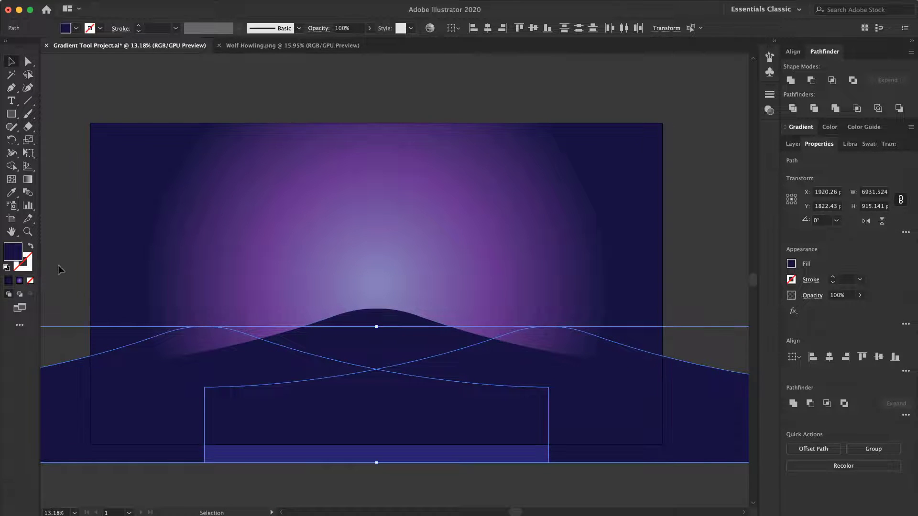
{"action": "left_click", "coordinate": [124, 202]}
{"action": "left_click", "coordinate": [125, 202]}
{"action": "right_click", "coordinate": [289, 203]}
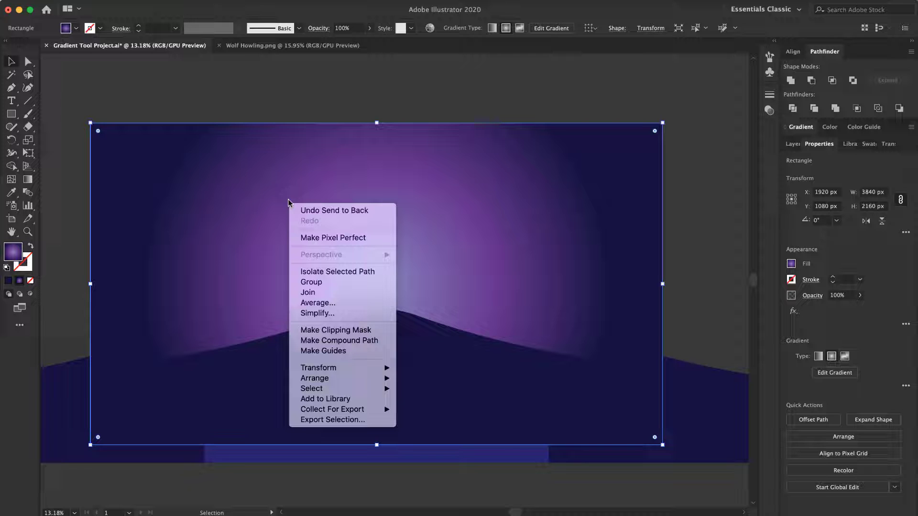
{"action": "mouse_move", "coordinate": [351, 381]}
{"action": "left_click", "coordinate": [426, 410]}
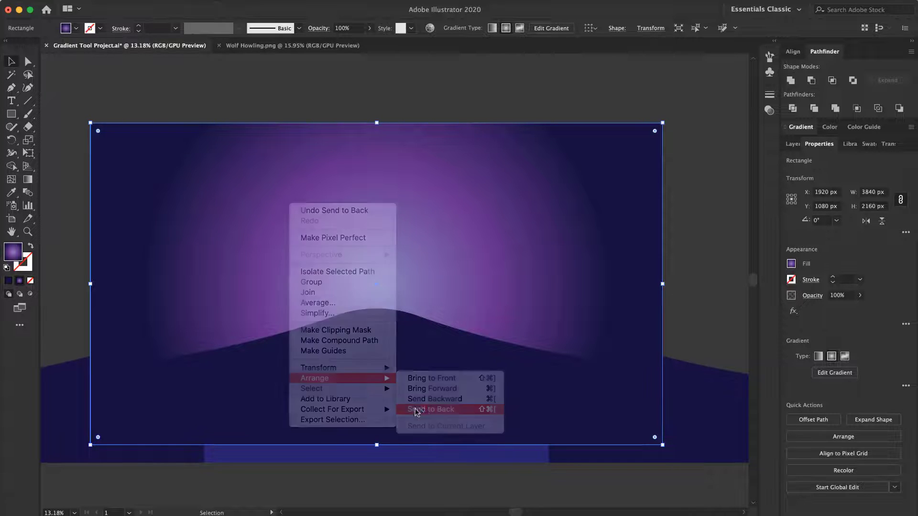
Step: Lock the gradient sky rectangle with Object > Lock > Selection
{"action": "left_click", "coordinate": [73, 243]}
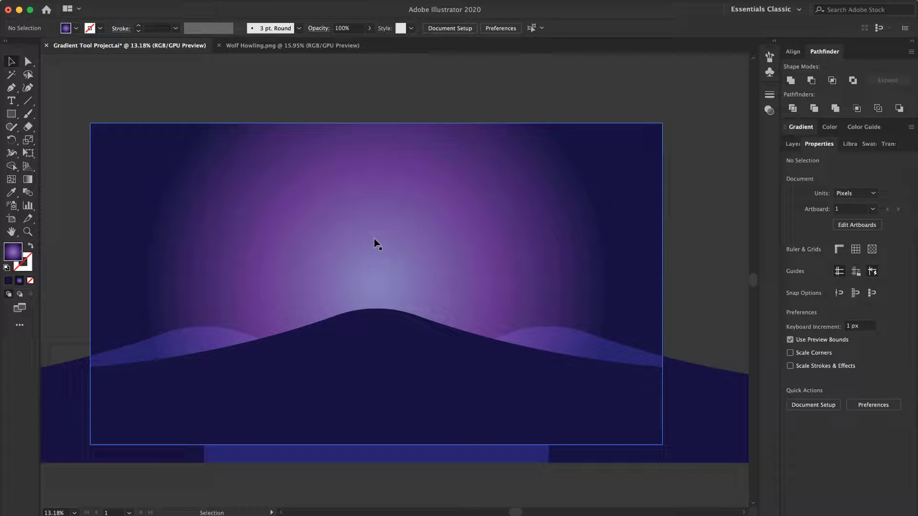
{"action": "left_click", "coordinate": [356, 239]}
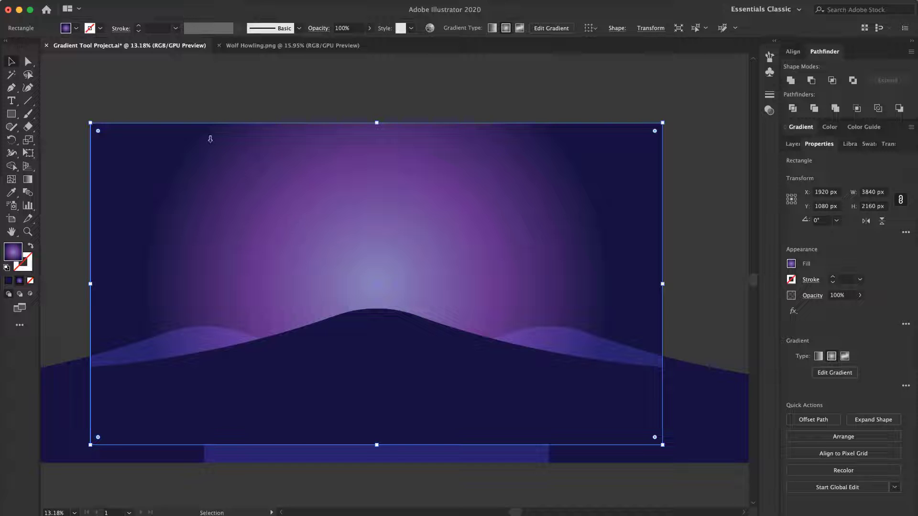
{"action": "left_click", "coordinate": [146, 5]}
{"action": "mouse_move", "coordinate": [160, 79]}
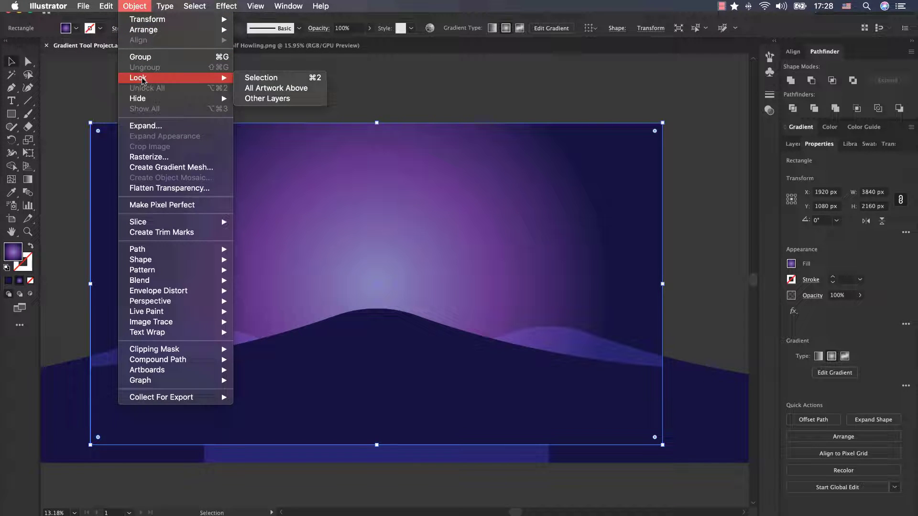
{"action": "left_click", "coordinate": [256, 77]}
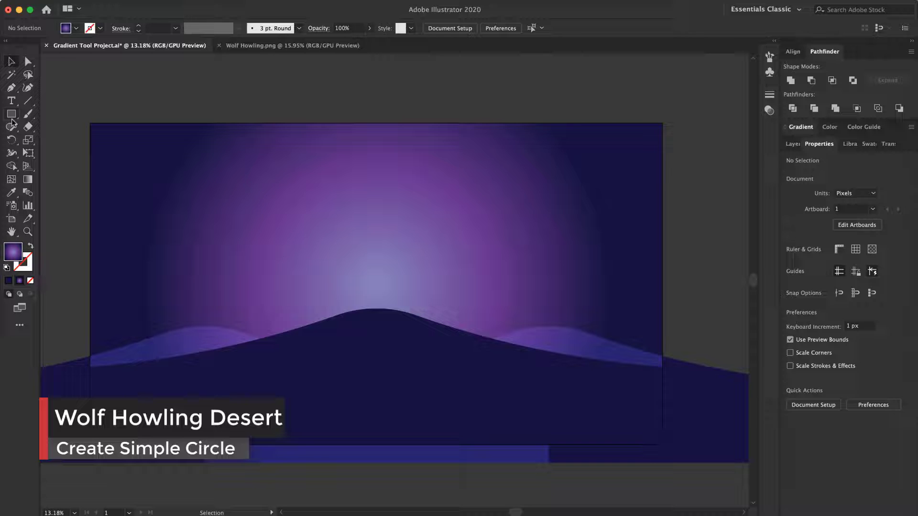
Step: Draw a circle at the centre of the sky and fill it with white
{"action": "left_click_drag", "start_coordinate": [13, 124], "coordinate": [48, 138]}
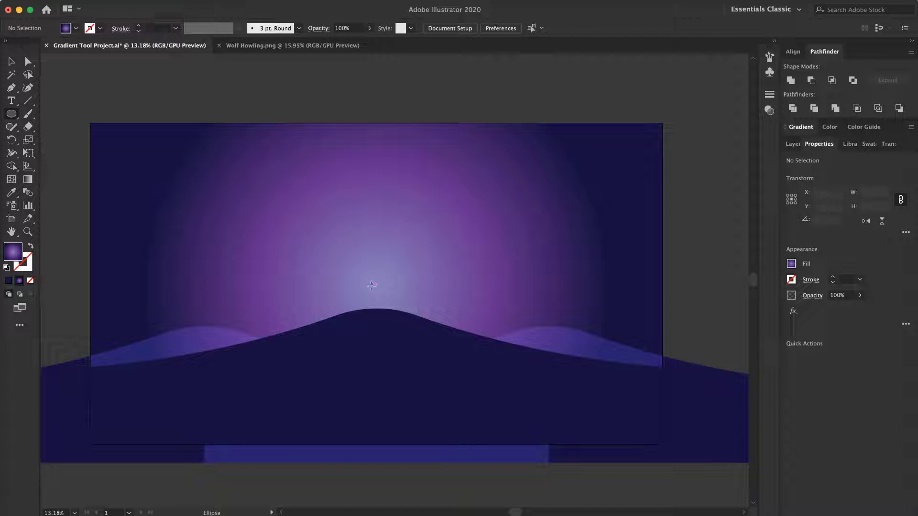
{"action": "left_click_drag", "start_coordinate": [378, 284], "coordinate": [467, 372]}
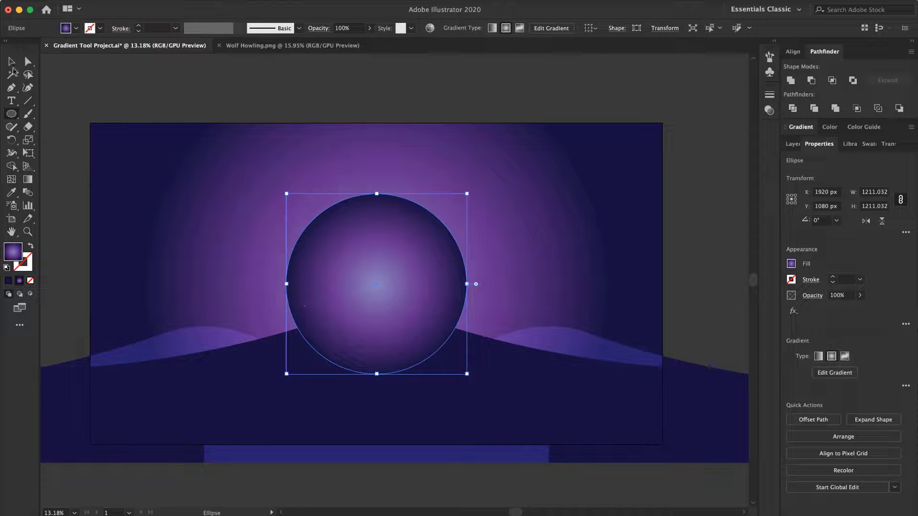
{"action": "left_click", "coordinate": [12, 62]}
{"action": "left_click", "coordinate": [76, 28]}
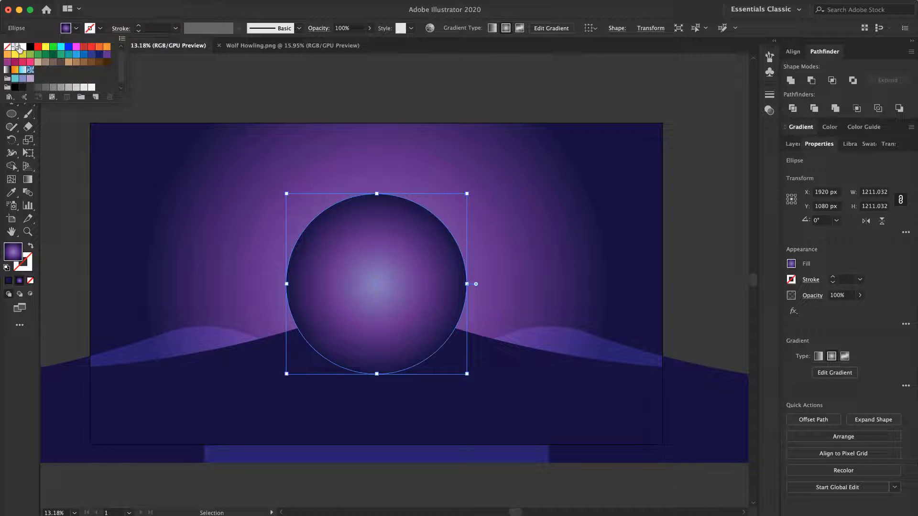
{"action": "left_click", "coordinate": [22, 47]}
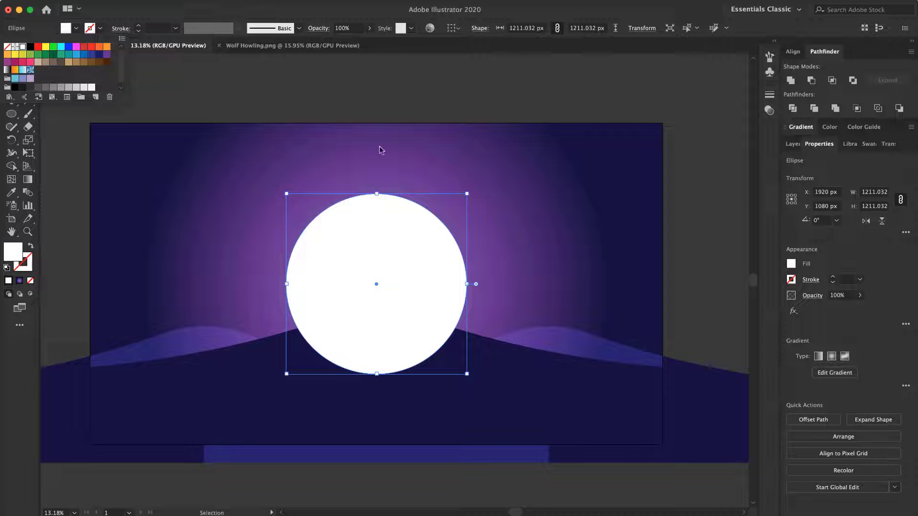
{"action": "left_click", "coordinate": [392, 231]}
Step: Alt-drag three copies to the right, far left and top, then set the left circle to 80% opacity
{"action": "key", "text": "alt"}
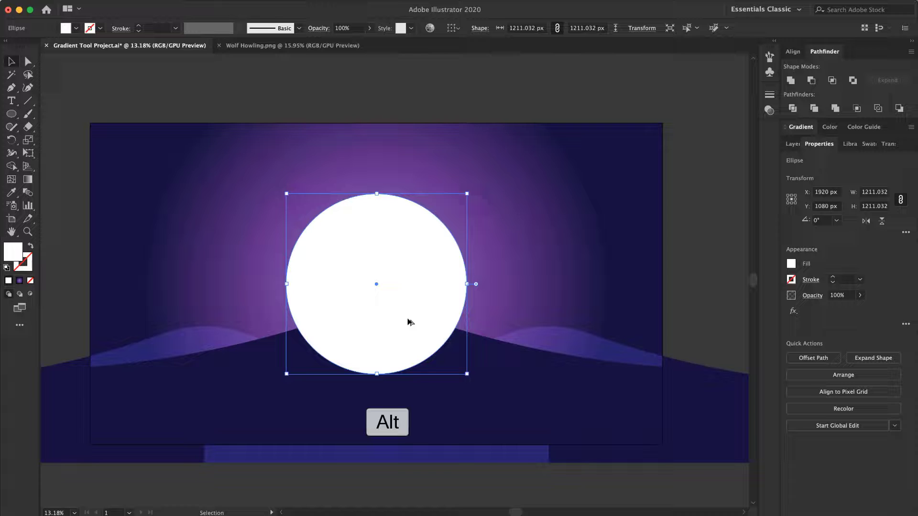
{"action": "left_click_drag", "start_coordinate": [410, 322], "coordinate": [617, 311]}
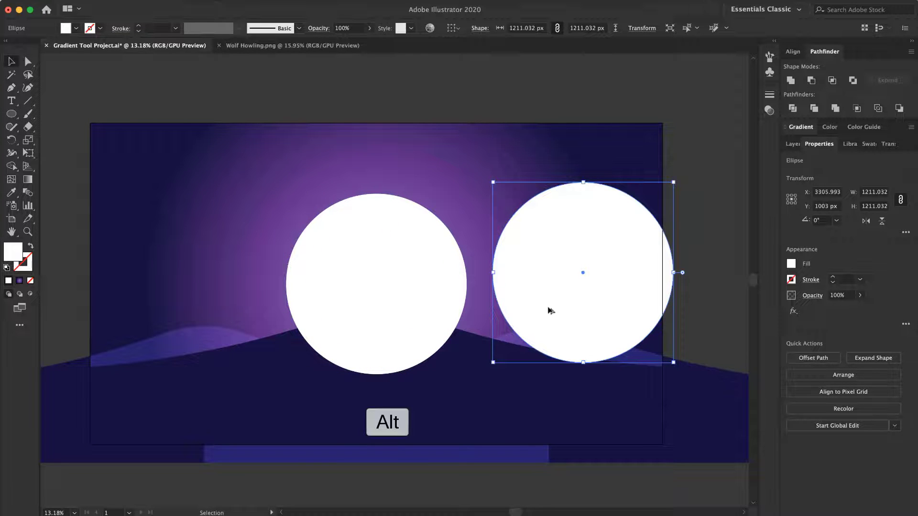
{"action": "left_click_drag", "start_coordinate": [551, 311], "coordinate": [144, 325]}
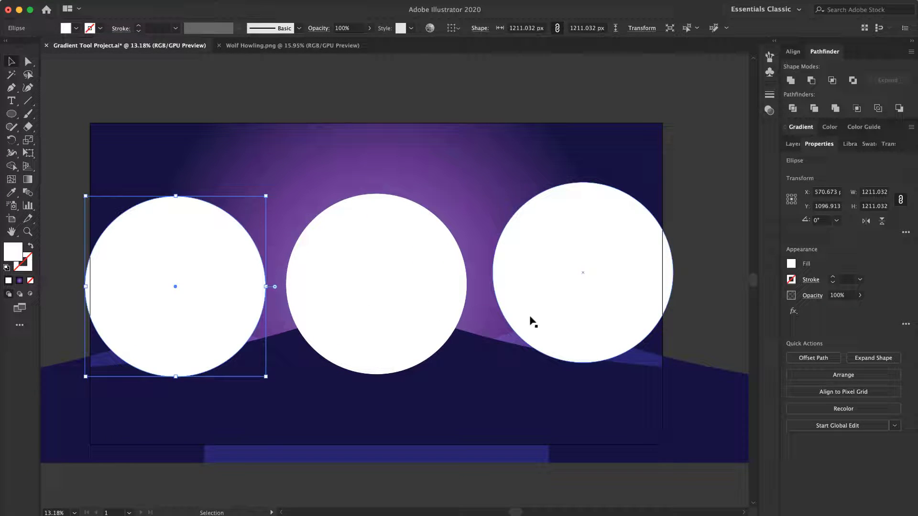
{"action": "left_click_drag", "start_coordinate": [162, 261], "coordinate": [484, 90]}
{"action": "left_click", "coordinate": [203, 304]}
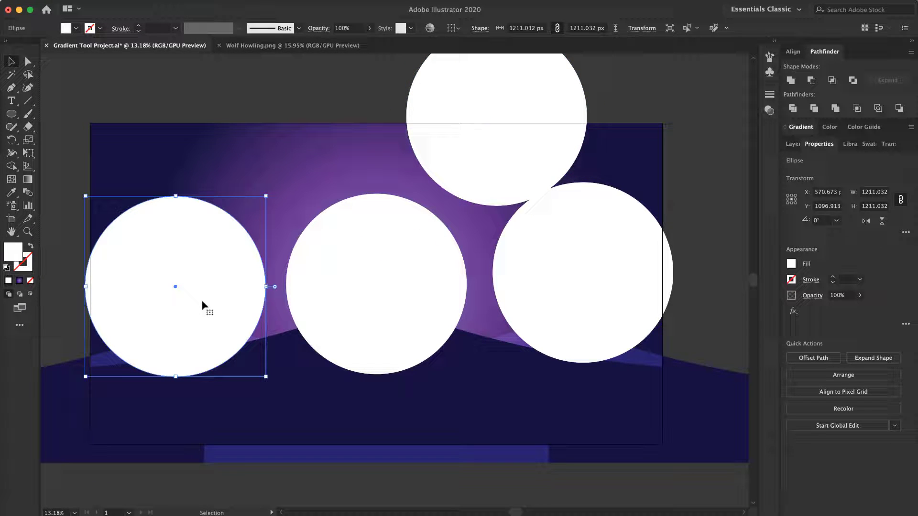
{"action": "left_click", "coordinate": [336, 29]}
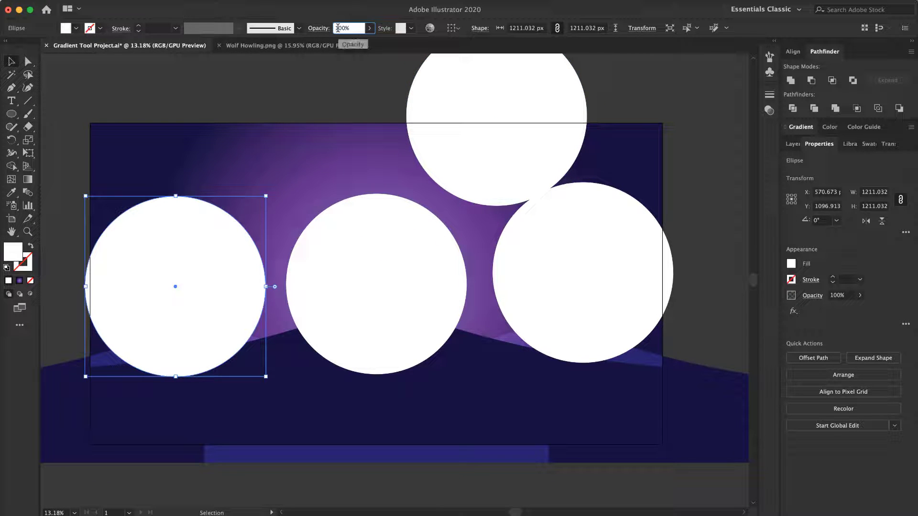
Step: Set the left circle copy's opacity to 50%
{"action": "type", "text": "80"}
{"action": "key", "text": "Tab"}
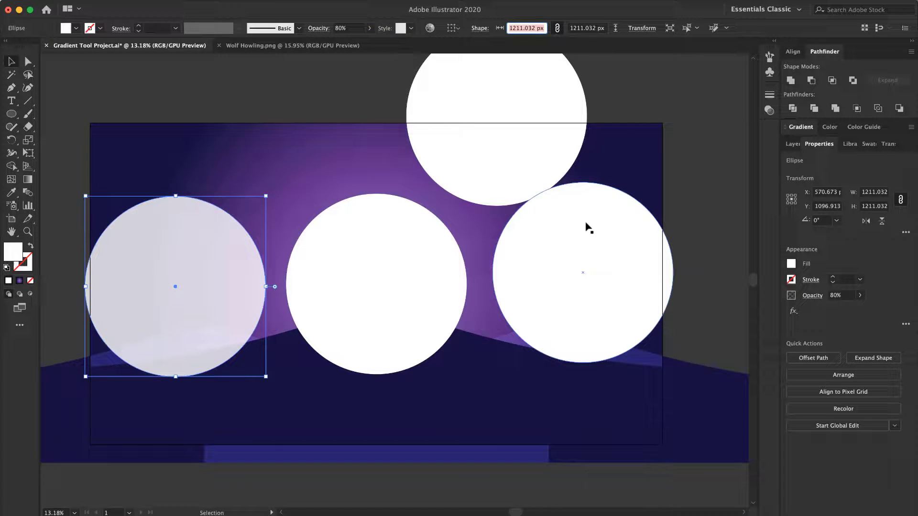
{"action": "left_click", "coordinate": [338, 28]}
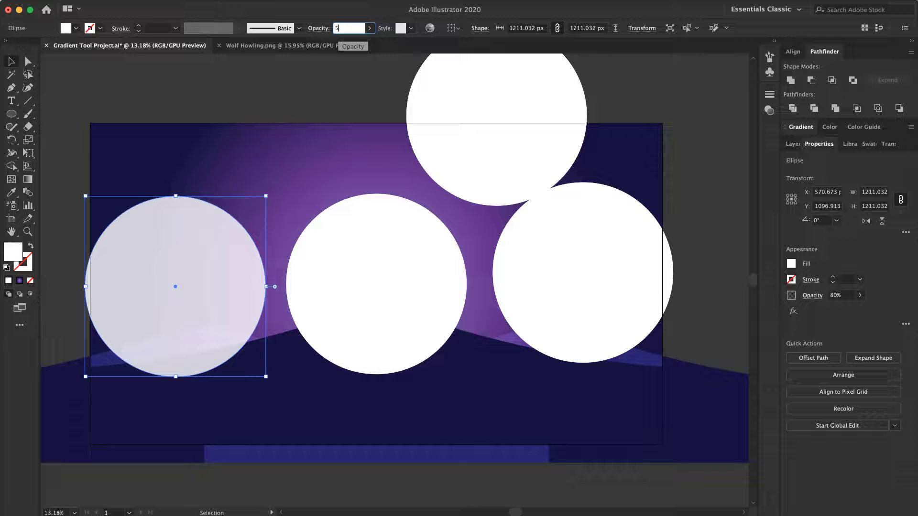
{"action": "type", "text": "5"}
{"action": "key", "text": "Return"}
Step: Give the right circle 30% opacity and the top circle 10% opacity
{"action": "left_click", "coordinate": [543, 236]}
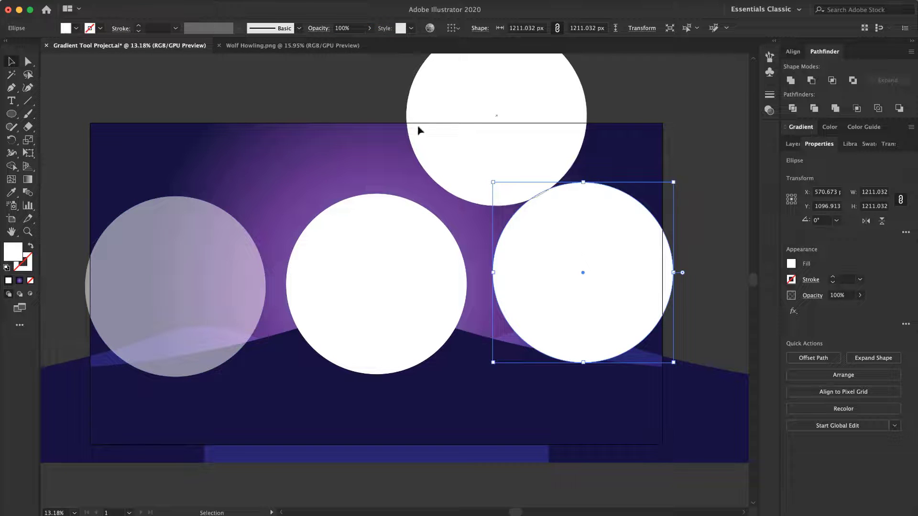
{"action": "left_click", "coordinate": [340, 30]}
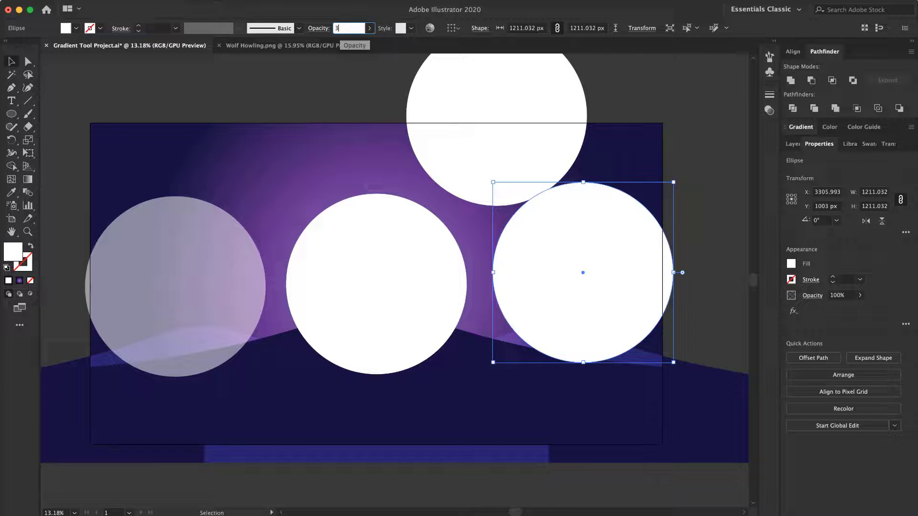
{"action": "type", "text": "30"}
{"action": "key", "text": "Return"}
{"action": "left_click", "coordinate": [497, 115]}
{"action": "left_click", "coordinate": [341, 28]}
{"action": "type", "text": "100"}
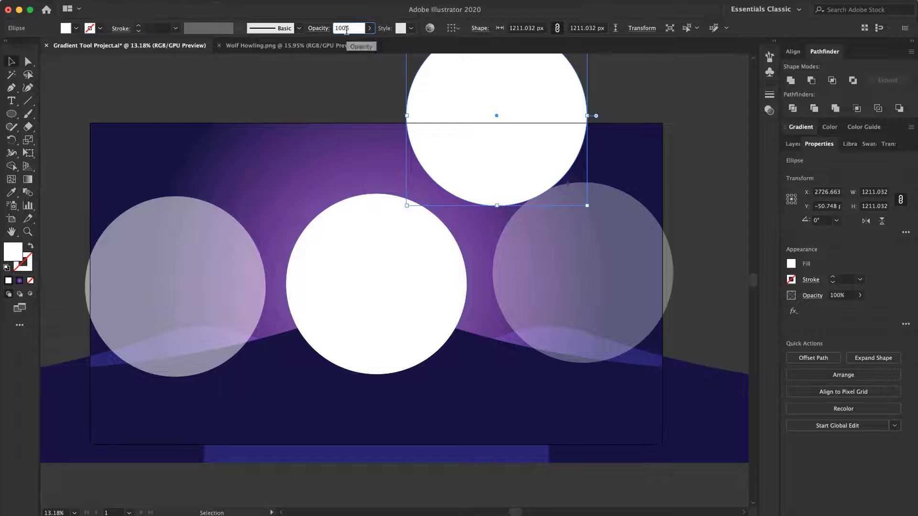
{"action": "key", "text": "Return"}
{"action": "left_click", "coordinate": [308, 90]}
Step: Enlarge the left circle to about 1342 px and the right to about 1556 px, centring both on the moon
{"action": "left_click", "coordinate": [199, 252]}
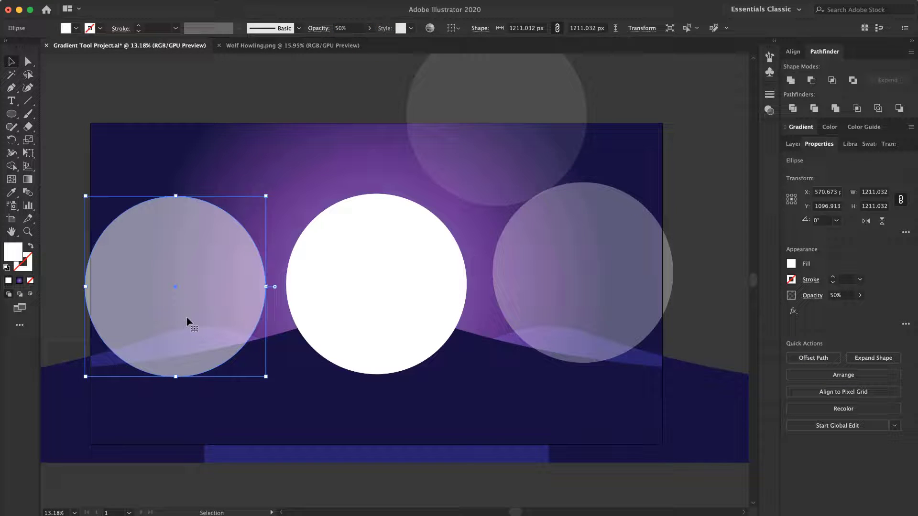
{"action": "left_click_drag", "start_coordinate": [264, 378], "coordinate": [275, 393]}
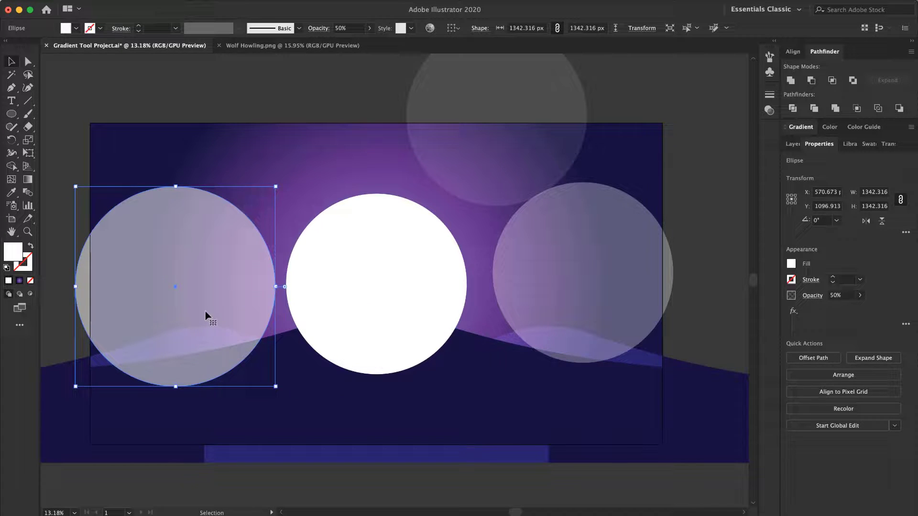
{"action": "left_click_drag", "start_coordinate": [204, 311], "coordinate": [400, 300]}
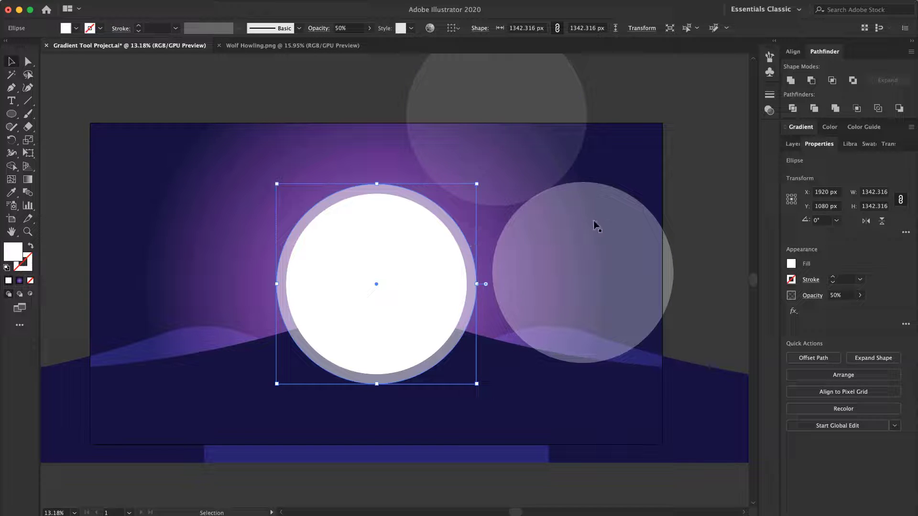
{"action": "left_click", "coordinate": [600, 234]}
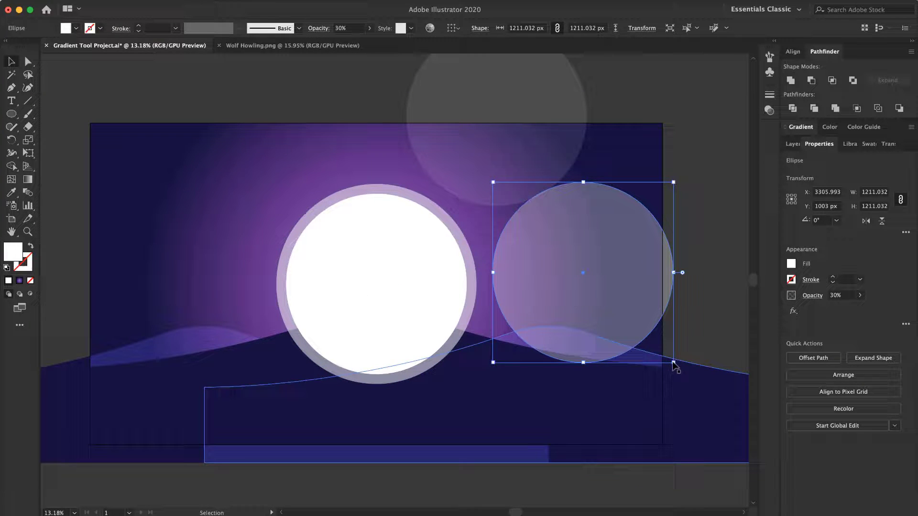
{"action": "left_click_drag", "start_coordinate": [674, 363], "coordinate": [699, 389]}
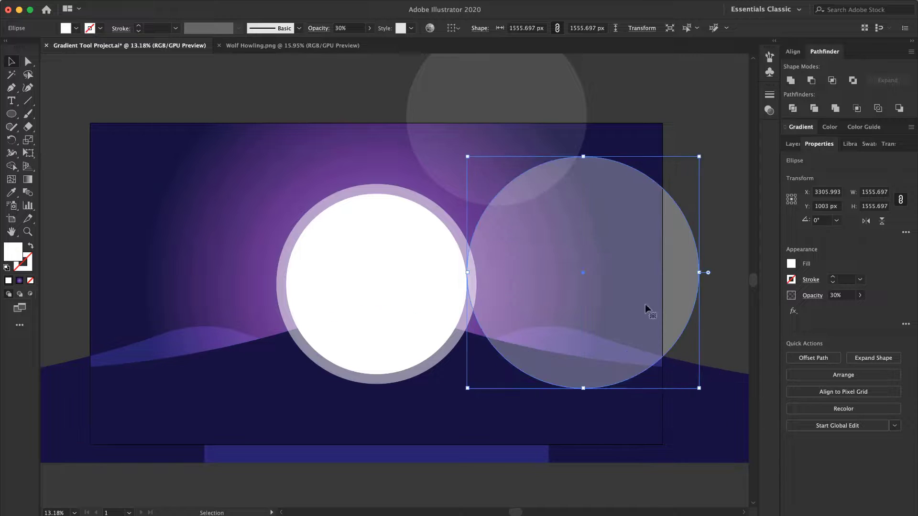
{"action": "left_click_drag", "start_coordinate": [643, 304], "coordinate": [431, 315]}
Step: Scale the faint 10% circle to about 1865 px and centre it on the moon
{"action": "left_click", "coordinate": [500, 96]}
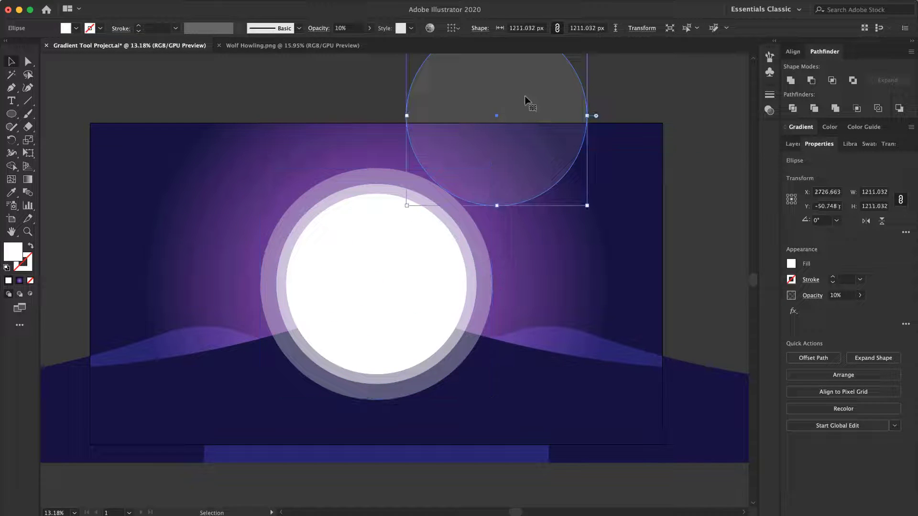
{"action": "left_click_drag", "start_coordinate": [587, 206], "coordinate": [636, 254]}
{"action": "left_click_drag", "start_coordinate": [559, 92], "coordinate": [438, 259]}
{"action": "left_click", "coordinate": [433, 113]}
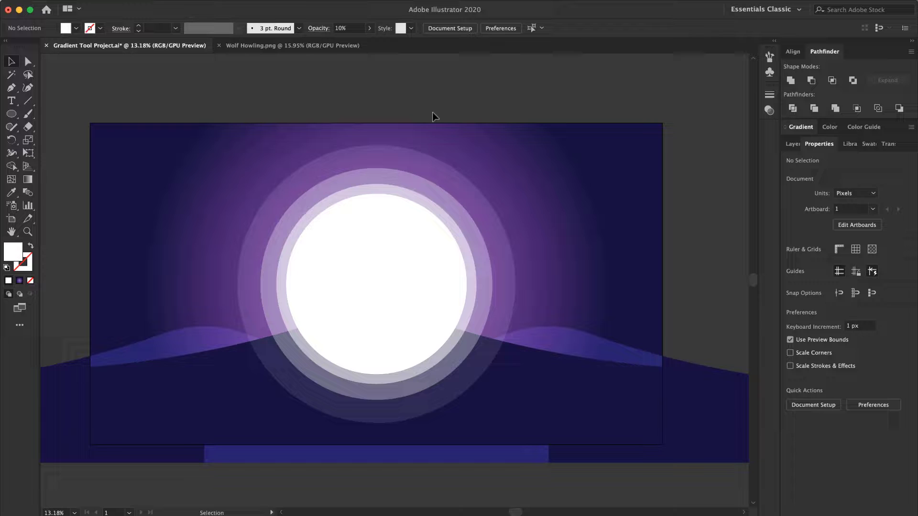
Step: Move the central navy hill in front of the moon with Arrange > Bring to Front
{"action": "left_click", "coordinate": [289, 352]}
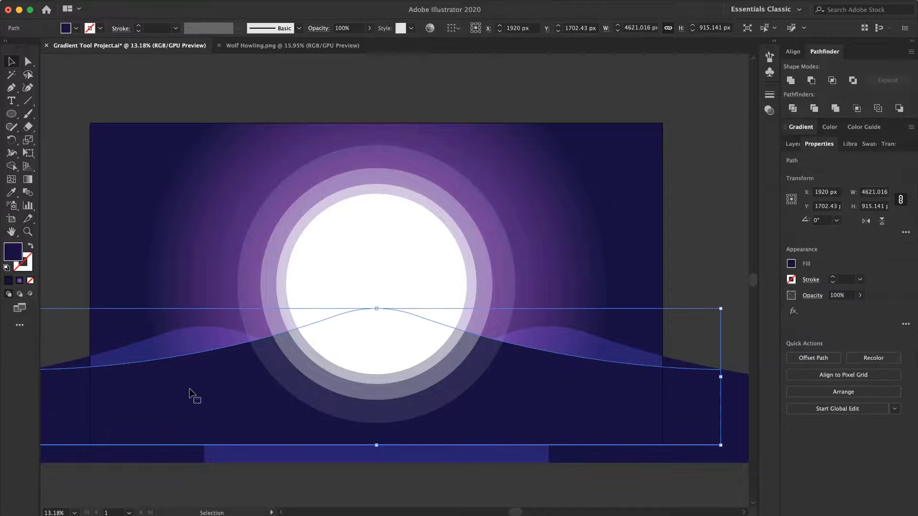
{"action": "right_click", "coordinate": [195, 391]}
{"action": "mouse_move", "coordinate": [225, 513]}
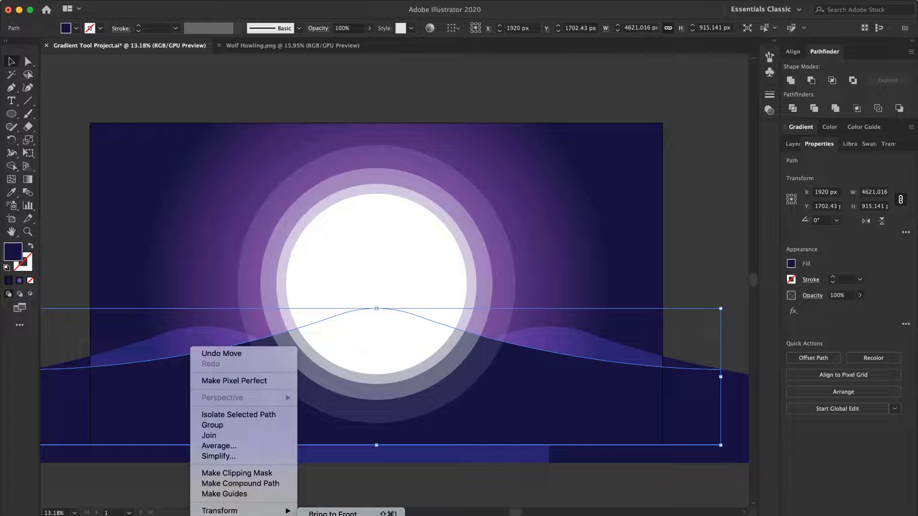
{"action": "left_click", "coordinate": [335, 513]}
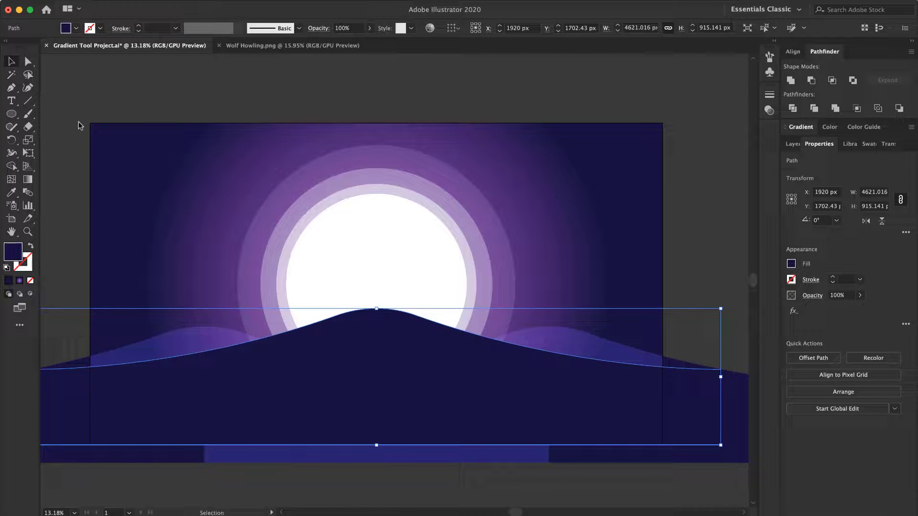
{"action": "left_click", "coordinate": [146, 86]}
{"action": "left_click", "coordinate": [334, 234]}
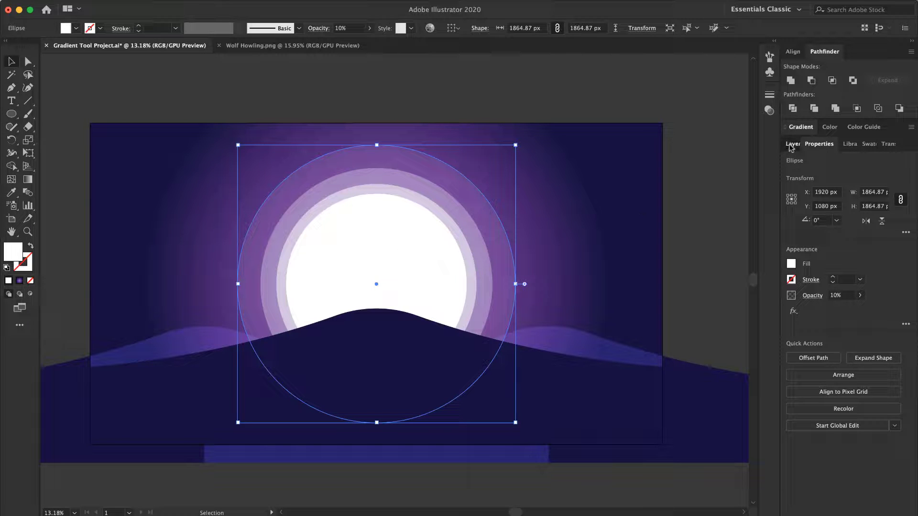
Step: Expand Layer 1 in the Layers panel and select the four ellipse objects
{"action": "left_click", "coordinate": [793, 144]}
{"action": "left_click", "coordinate": [816, 161]}
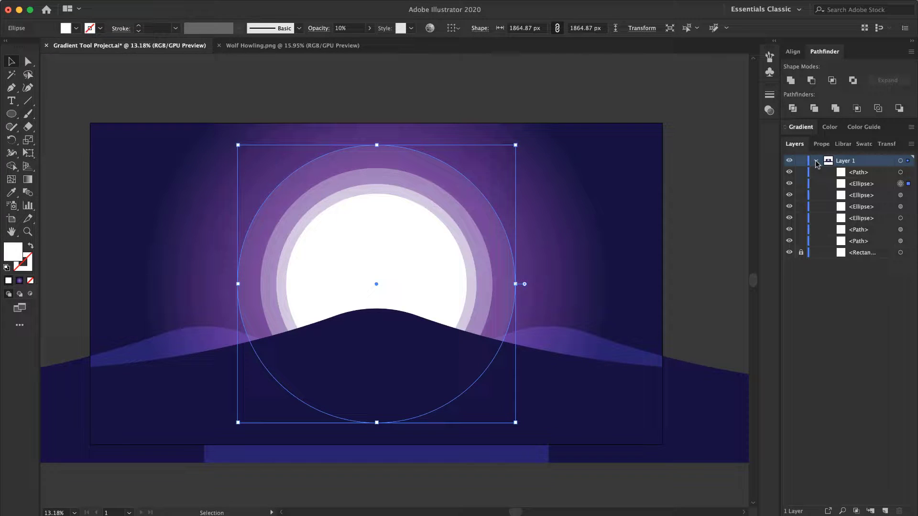
{"action": "left_click", "coordinate": [816, 161]}
{"action": "left_click", "coordinate": [816, 161]}
{"action": "left_click", "coordinate": [859, 187]}
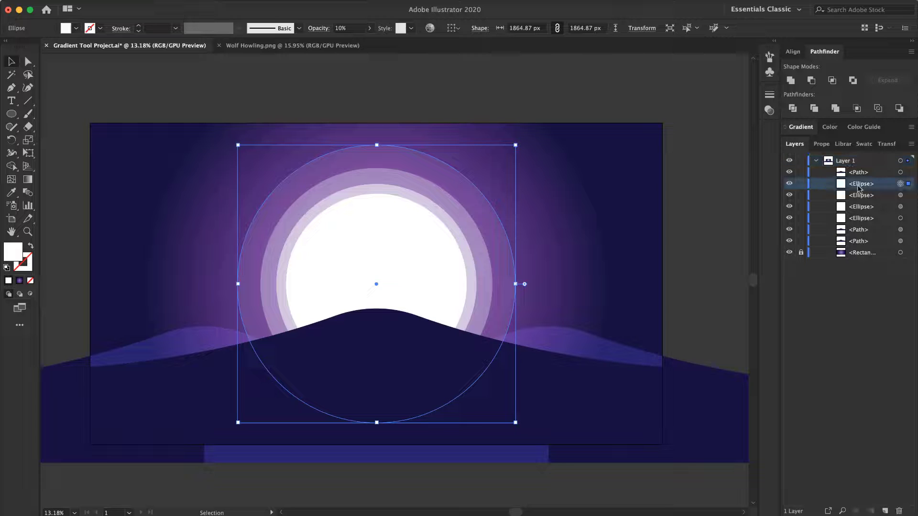
{"action": "left_click", "coordinate": [859, 219], "text": "shift"}
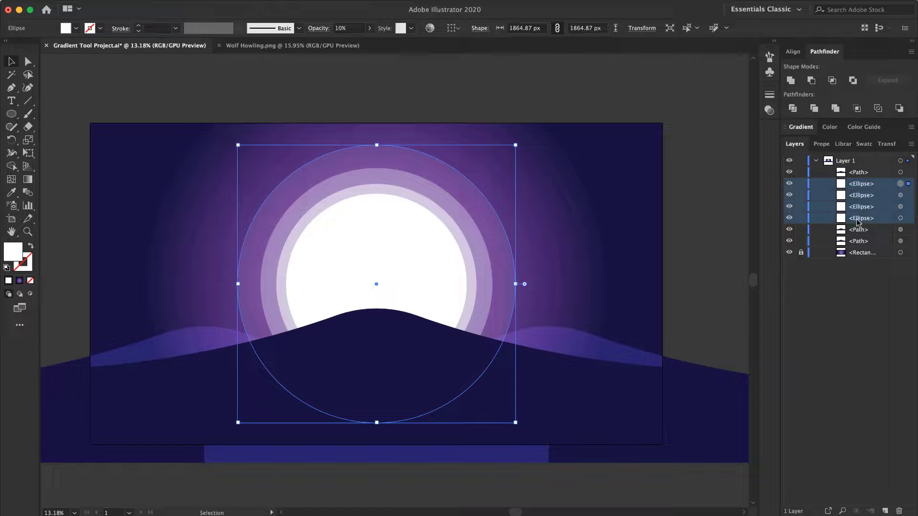
{"action": "left_click", "coordinate": [859, 219]}
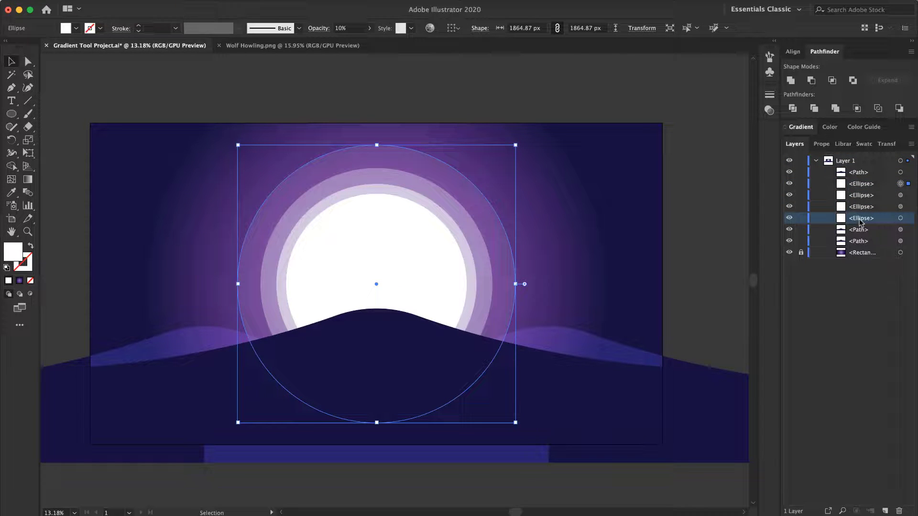
{"action": "mouse_move", "coordinate": [860, 221]}
{"action": "left_mouse_down"}
{"action": "mouse_move", "coordinate": [862, 181]}
{"action": "mouse_move", "coordinate": [860, 220]}
{"action": "left_mouse_up"}
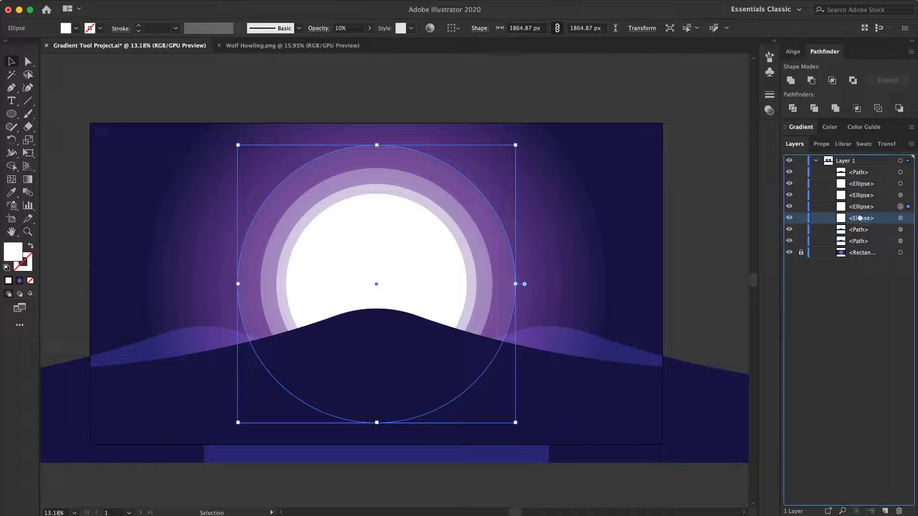
Step: Toggle each ellipse's visibility to identify the glow rings and moon disc, leaving all visible
{"action": "left_click", "coordinate": [790, 219]}
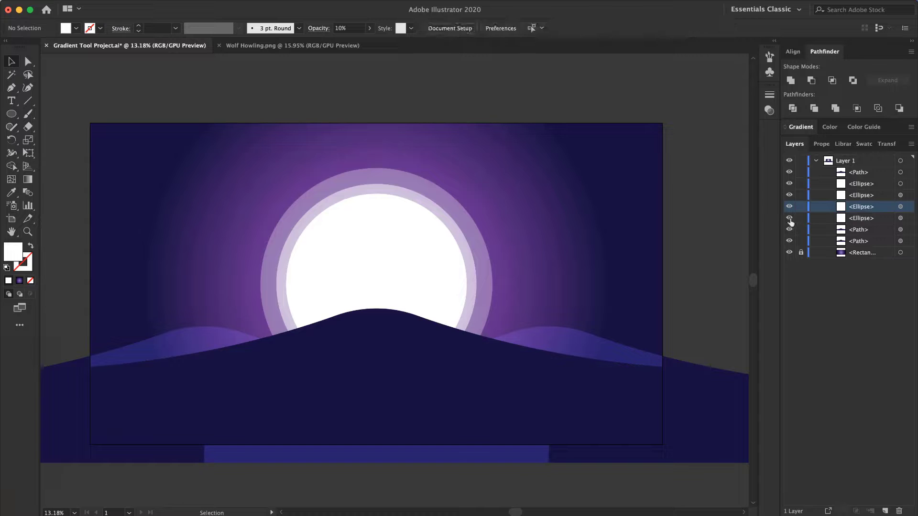
{"action": "left_click", "coordinate": [790, 219]}
{"action": "left_click", "coordinate": [790, 207]}
{"action": "left_click", "coordinate": [790, 207]}
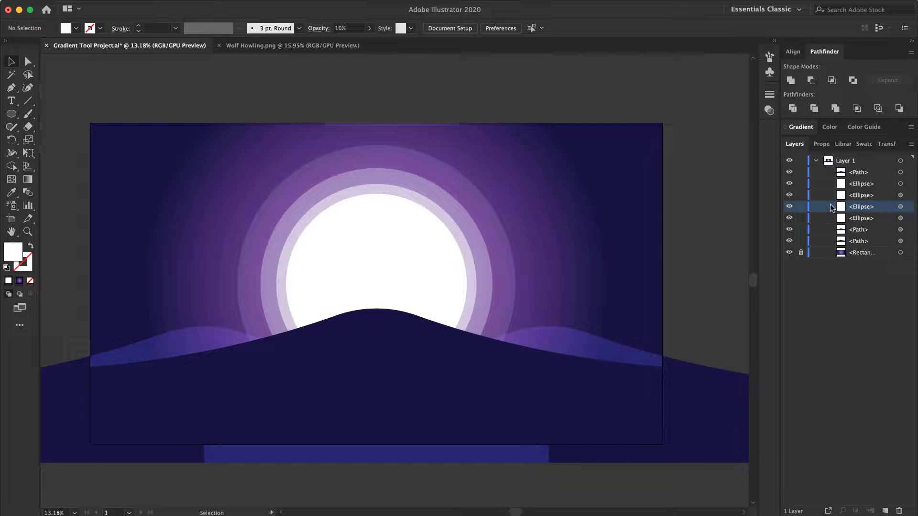
{"action": "left_click", "coordinate": [850, 200]}
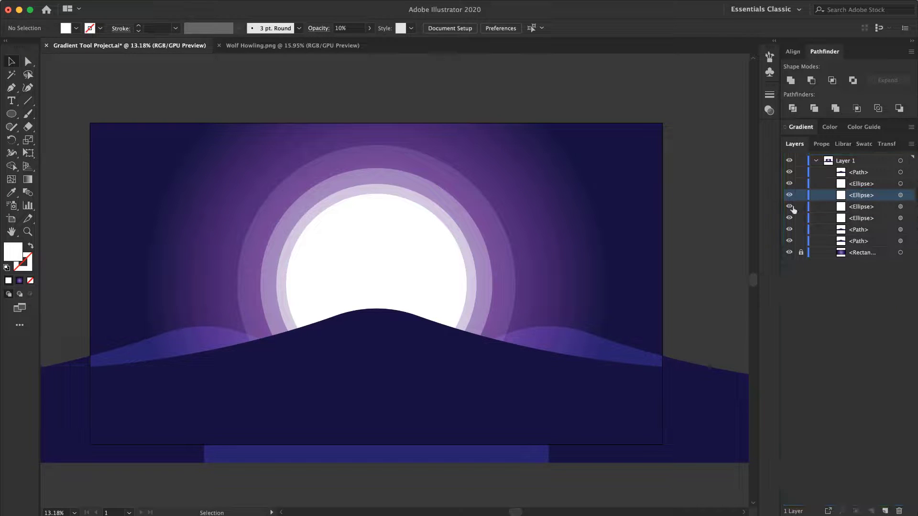
{"action": "left_click", "coordinate": [790, 207]}
{"action": "left_click", "coordinate": [790, 206]}
{"action": "left_click", "coordinate": [790, 195]}
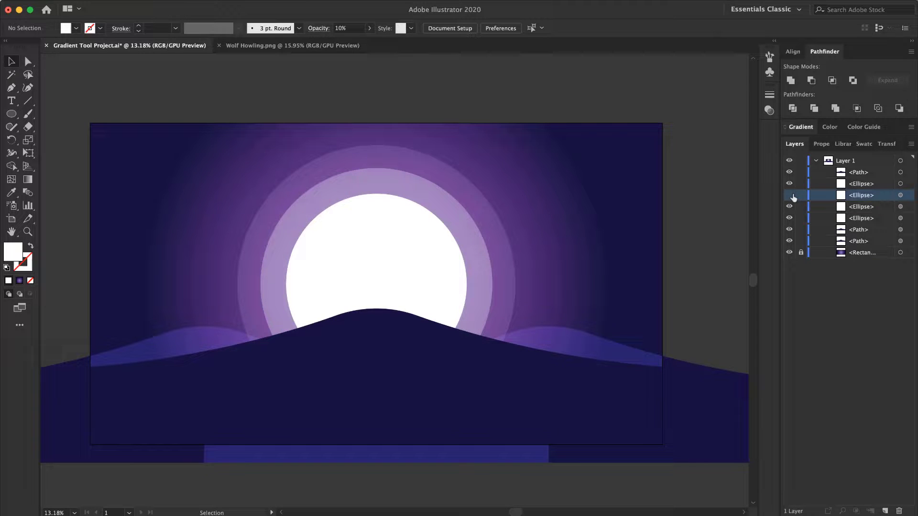
{"action": "left_click", "coordinate": [790, 195]}
{"action": "left_click", "coordinate": [790, 184]}
{"action": "left_click", "coordinate": [790, 184]}
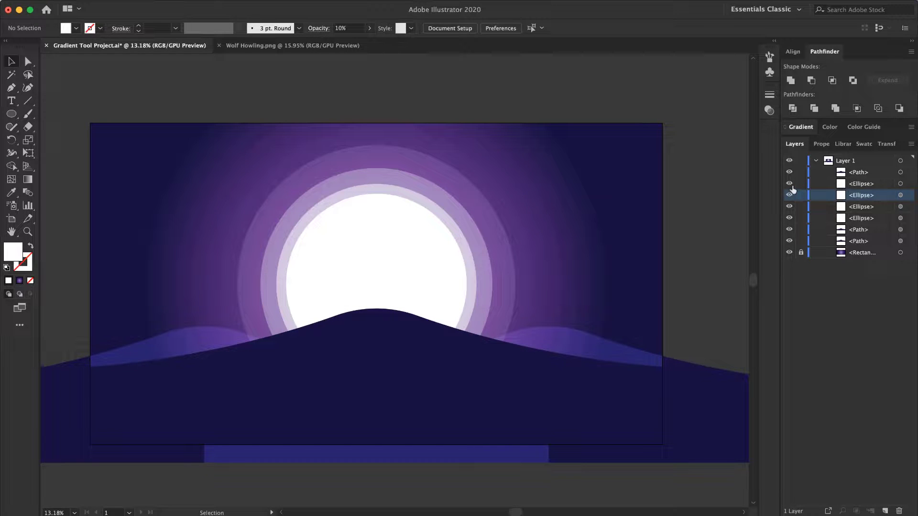
{"action": "left_click", "coordinate": [817, 162]}
Step: Select the white moon disc and each ring outward to the 10% glow ring
{"action": "left_click", "coordinate": [381, 244]}
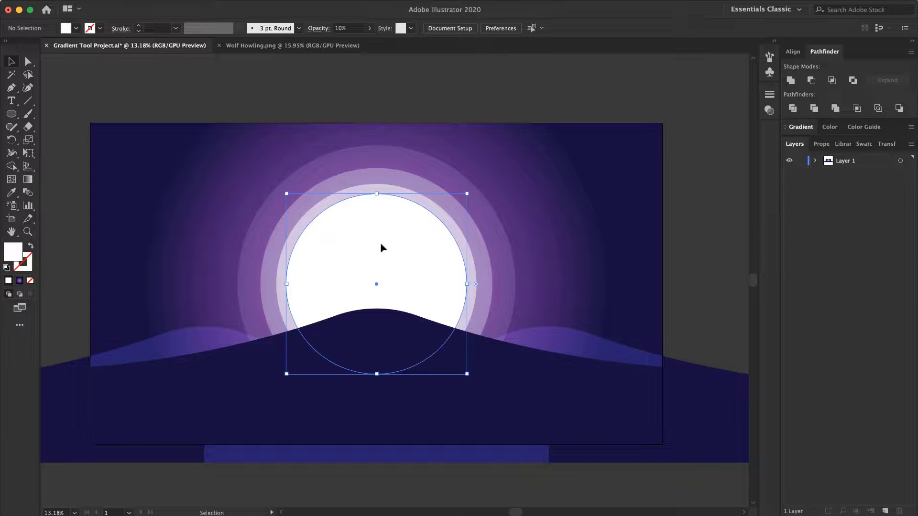
{"action": "left_click", "coordinate": [369, 187]}
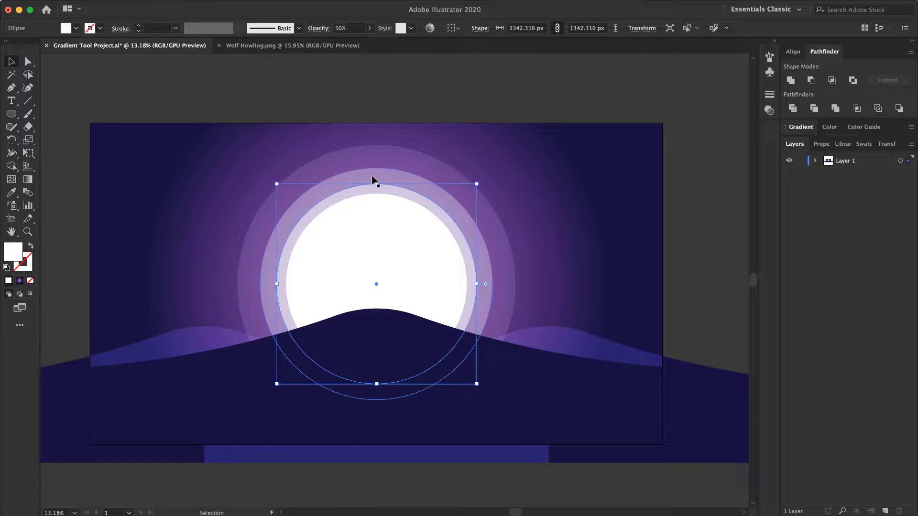
{"action": "left_click", "coordinate": [375, 180]}
{"action": "left_click", "coordinate": [380, 154]}
{"action": "left_click", "coordinate": [379, 154]}
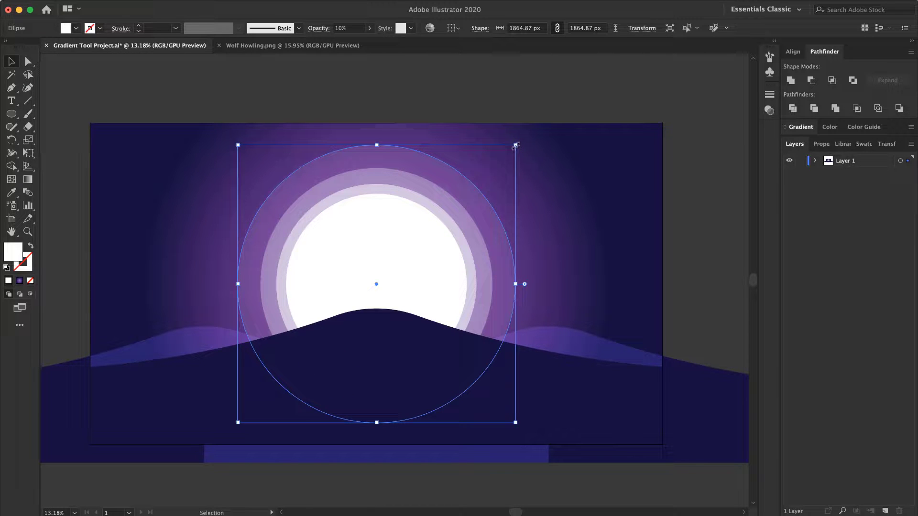
Step: Enlarge the outer glow ring, the 30% ring to about 1723 px and the 50% ring to about 1518 px
{"action": "left_click_drag", "start_coordinate": [516, 145], "coordinate": [529, 139]}
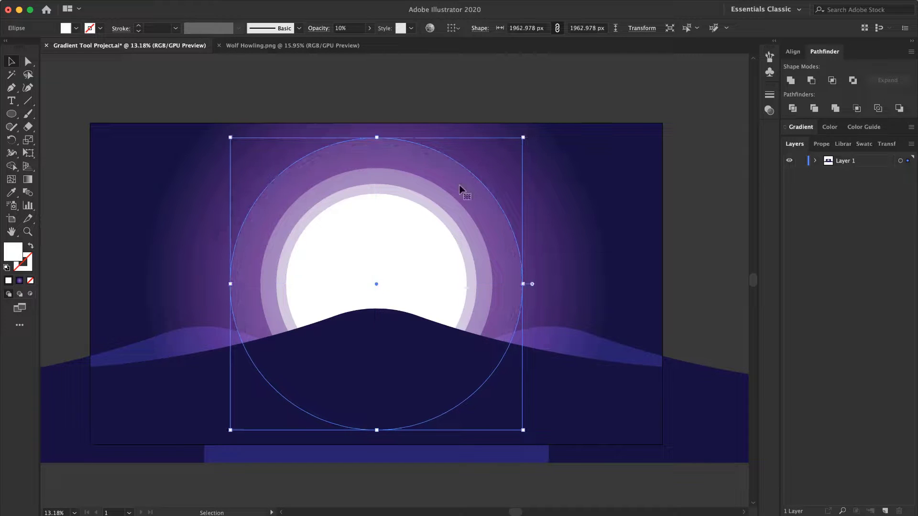
{"action": "left_click", "coordinate": [444, 197]}
{"action": "left_click_drag", "start_coordinate": [493, 168], "coordinate": [506, 156]}
{"action": "left_click", "coordinate": [477, 180]}
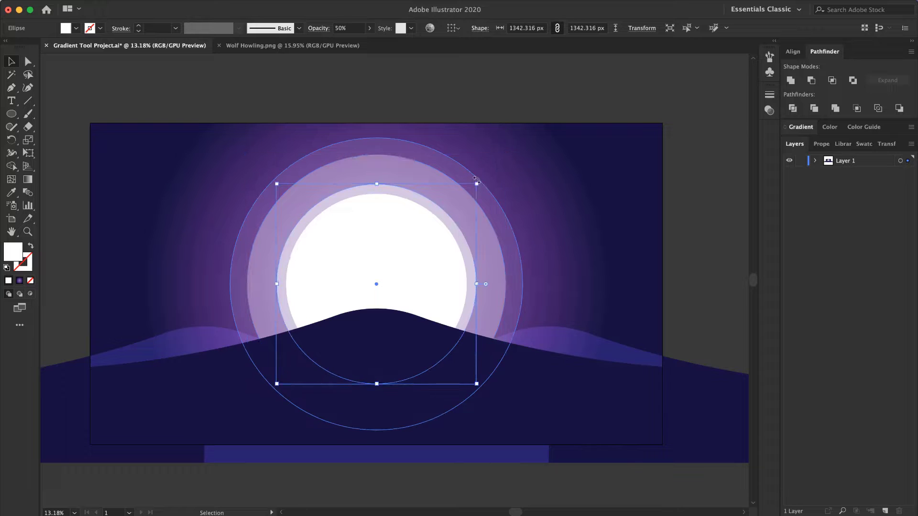
{"action": "left_click_drag", "start_coordinate": [476, 185], "coordinate": [491, 173]}
{"action": "left_click", "coordinate": [482, 101]}
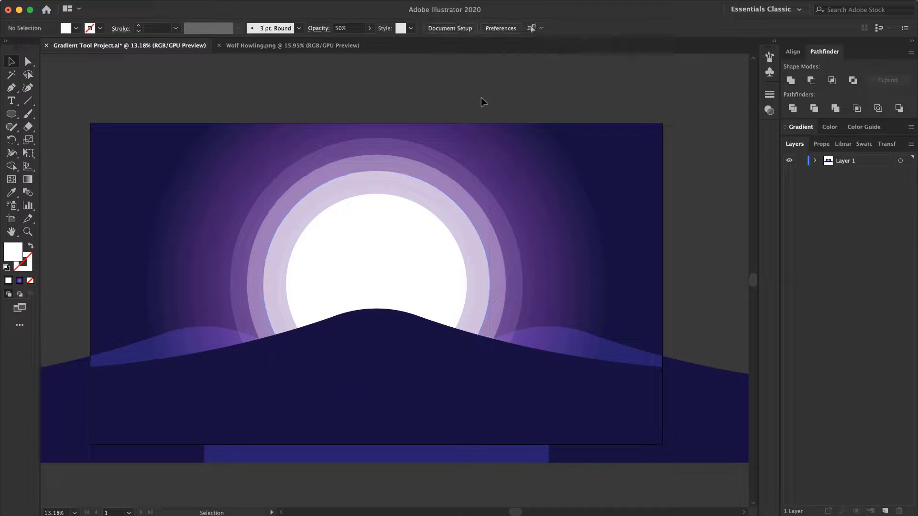
Step: Scale the three translucent rings down together around the moon
{"action": "left_click", "coordinate": [460, 177]}
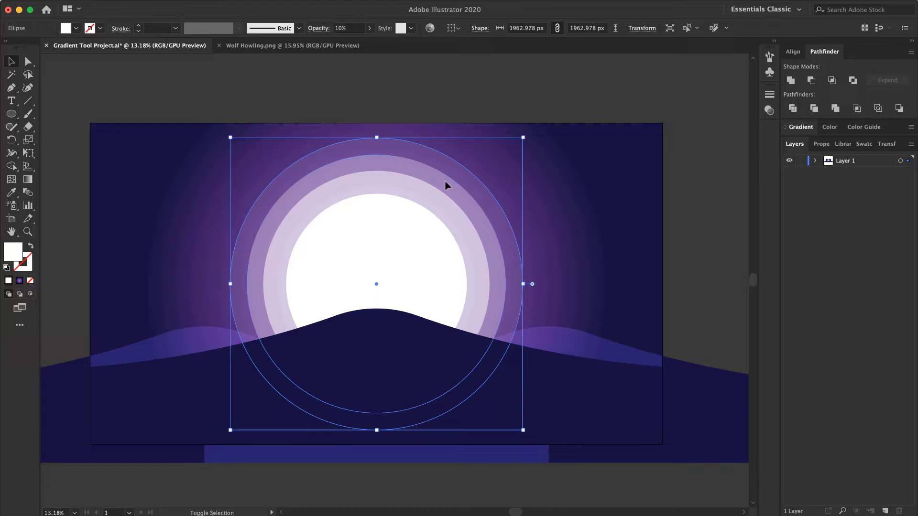
{"action": "left_click", "coordinate": [447, 184], "text": "shift"}
{"action": "left_click", "coordinate": [430, 196], "text": "shift"}
{"action": "left_click_drag", "start_coordinate": [524, 139], "coordinate": [511, 151]}
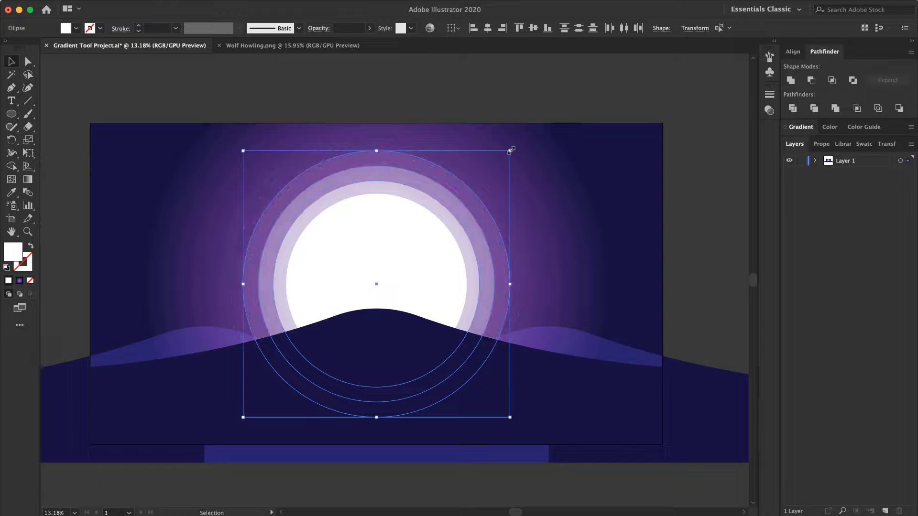
{"action": "left_click", "coordinate": [485, 112]}
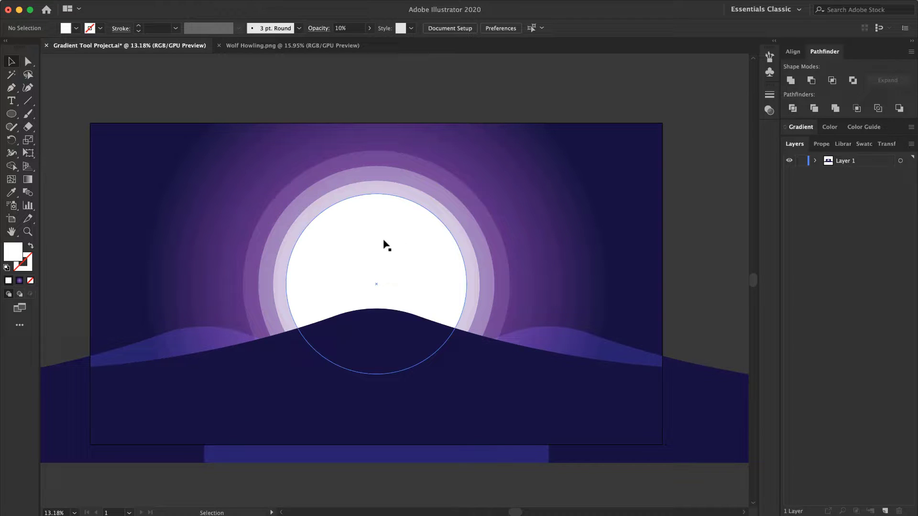
Step: Bring the wolf silhouette from Wolf Howling.png into the scene, scaled to about 681 px on the hilltop
{"action": "left_click", "coordinate": [251, 47]}
{"action": "left_click", "coordinate": [372, 266]}
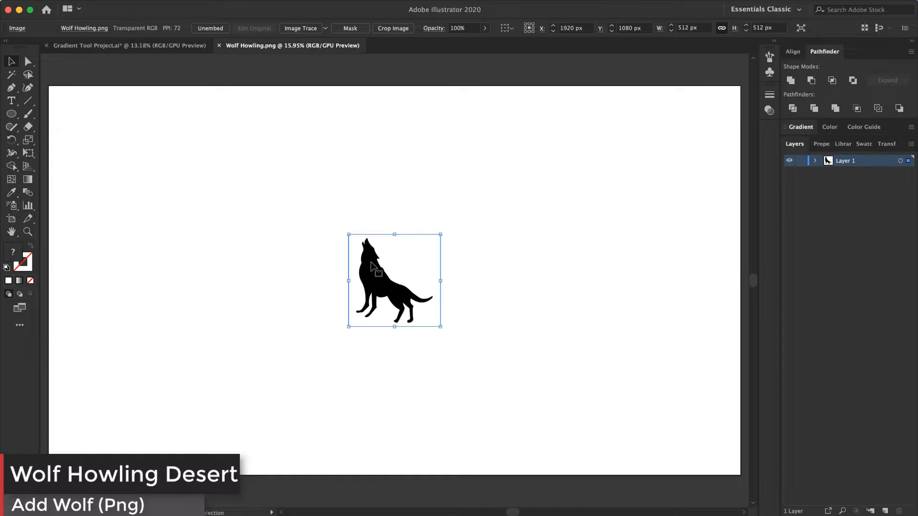
{"action": "left_click_drag", "start_coordinate": [372, 266], "coordinate": [390, 276]}
{"action": "left_click_drag", "start_coordinate": [369, 245], "coordinate": [352, 230]}
{"action": "scroll", "coordinate": [357, 234], "scroll_direction": "up", "scroll_amount": 1}
{"action": "left_click_drag", "start_coordinate": [366, 280], "coordinate": [373, 274]}
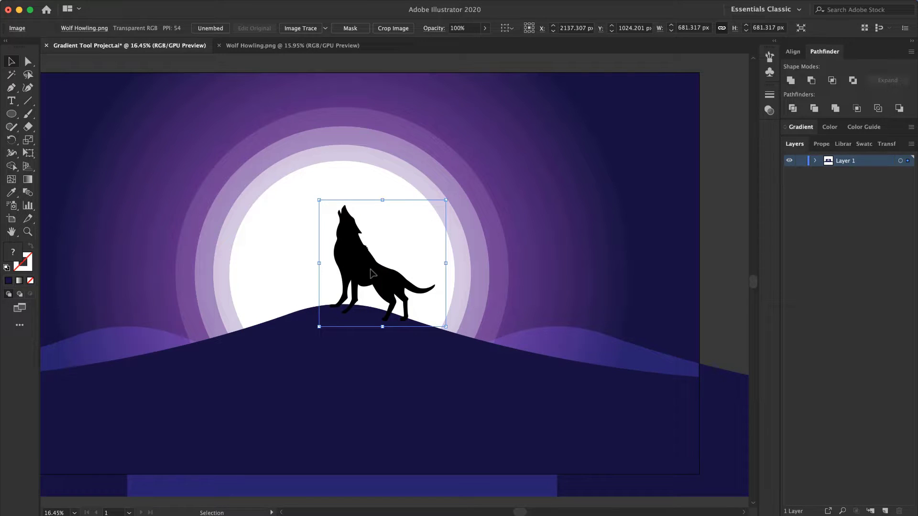
Step: Bring the central hill to the front over the wolf's paws, then zoom out to view the whole scene
{"action": "left_click", "coordinate": [379, 392]}
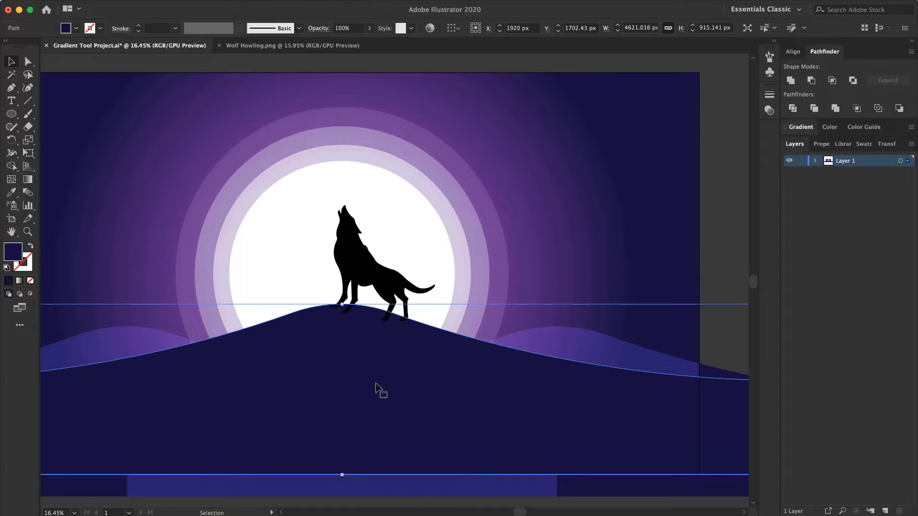
{"action": "right_click", "coordinate": [376, 387]}
{"action": "mouse_move", "coordinate": [407, 511]}
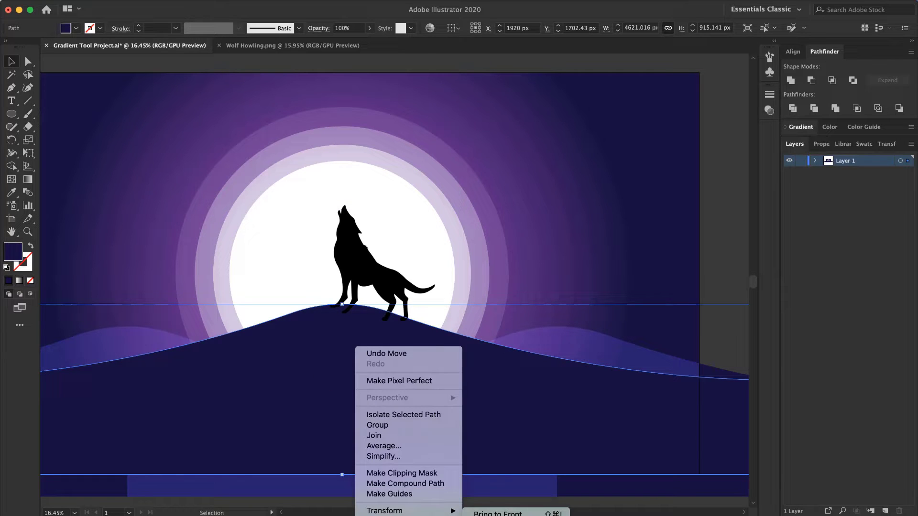
{"action": "left_click", "coordinate": [498, 513]}
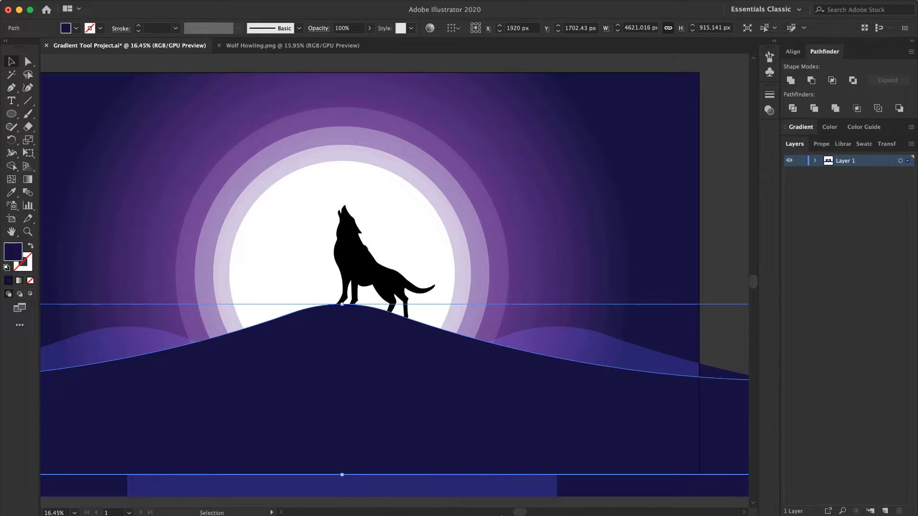
{"action": "left_click", "coordinate": [745, 196]}
{"action": "key", "text": "z"}
{"action": "left_click_drag", "start_coordinate": [475, 316], "coordinate": [415, 314]}
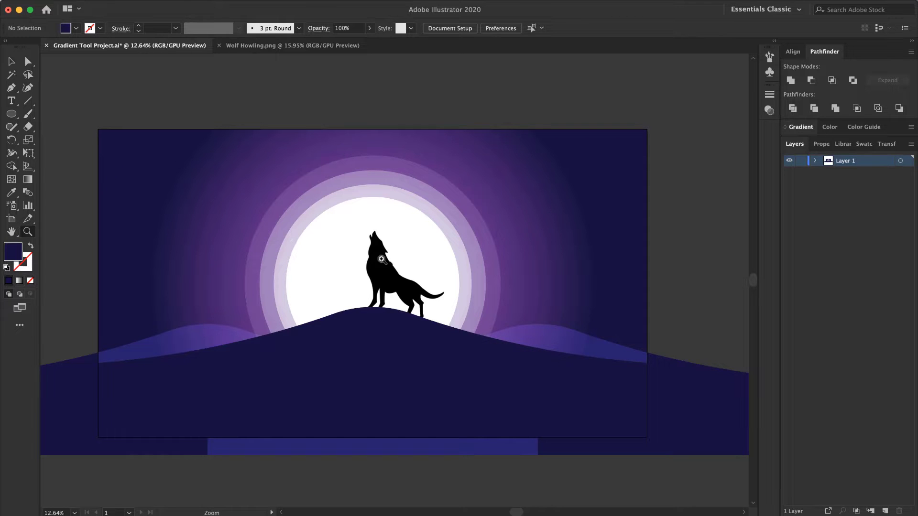
{"action": "key", "text": "v"}
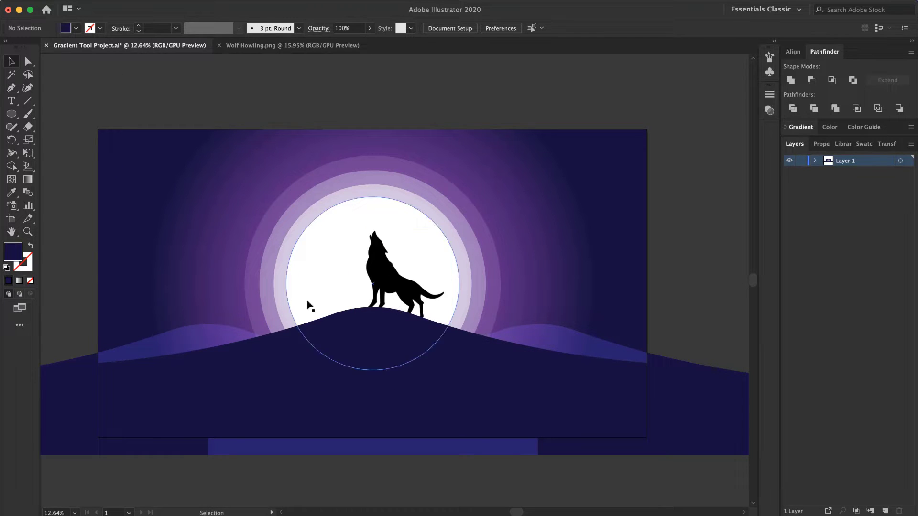